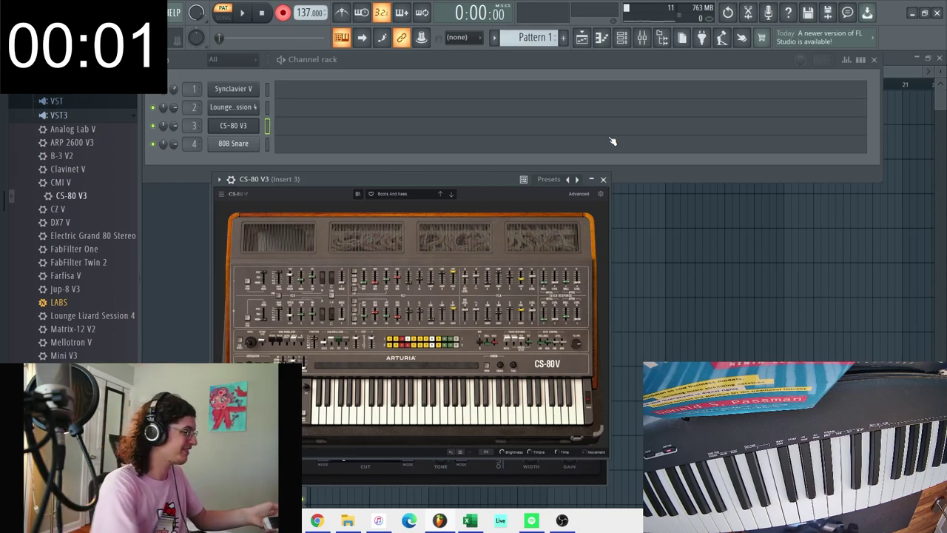
Step: Record an eight-bar chord part on the Synclavier V channel with the metronome on, and open its notes in the piano roll
left_click(268, 88)
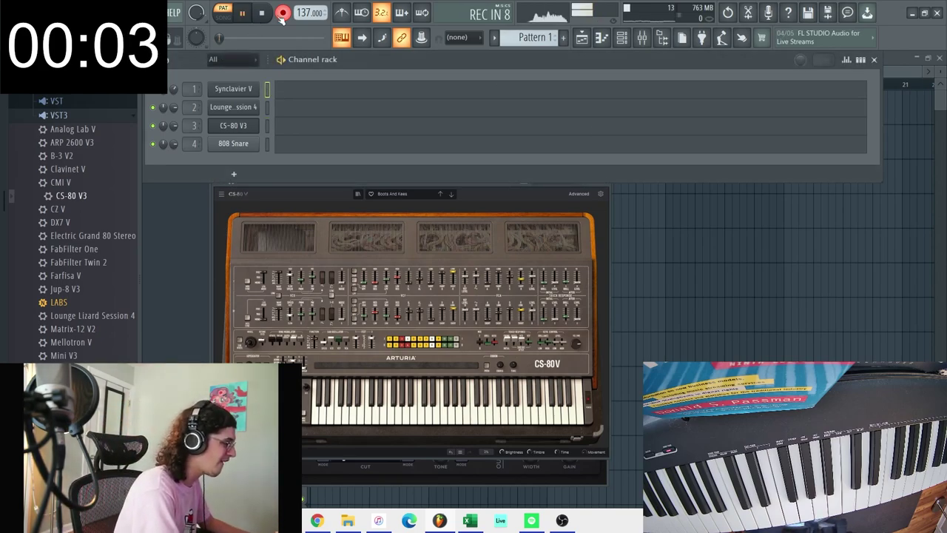
left_click(341, 13)
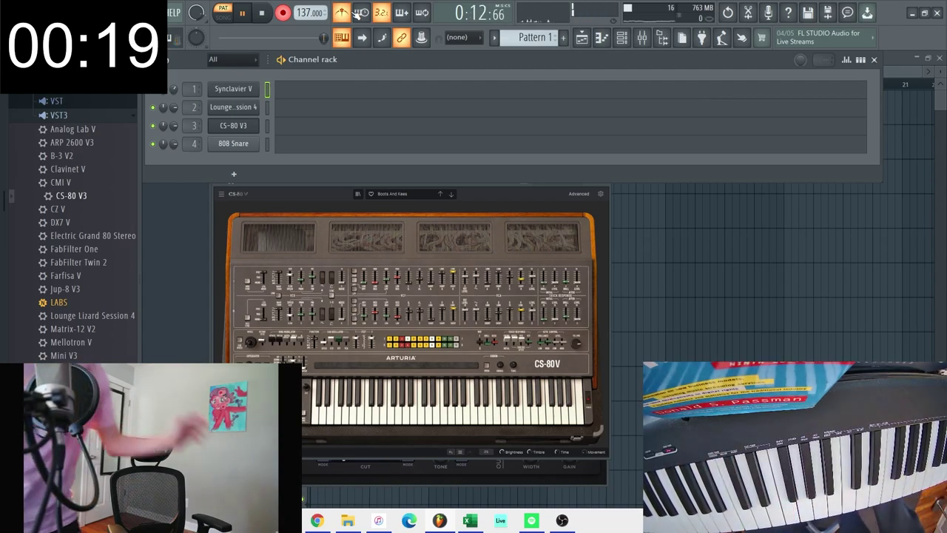
key("space")
key("space")
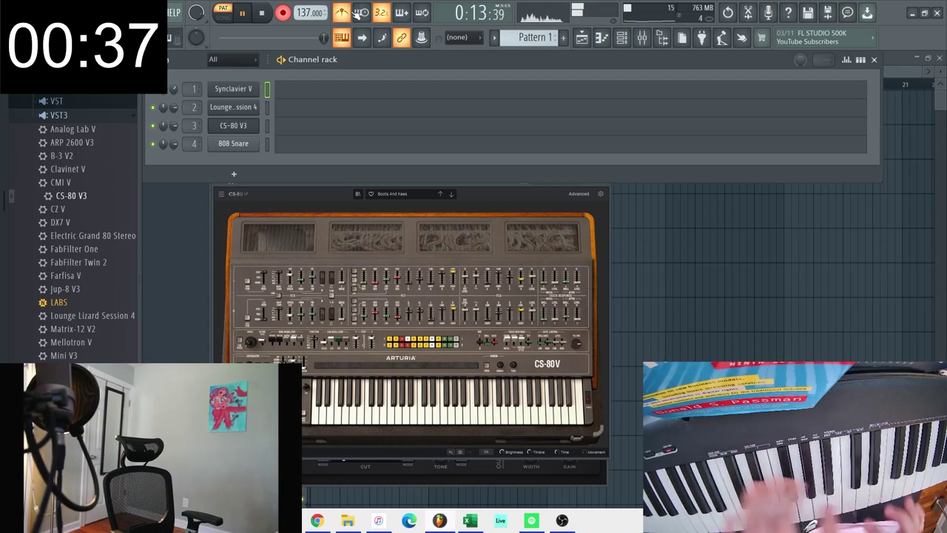
key("space")
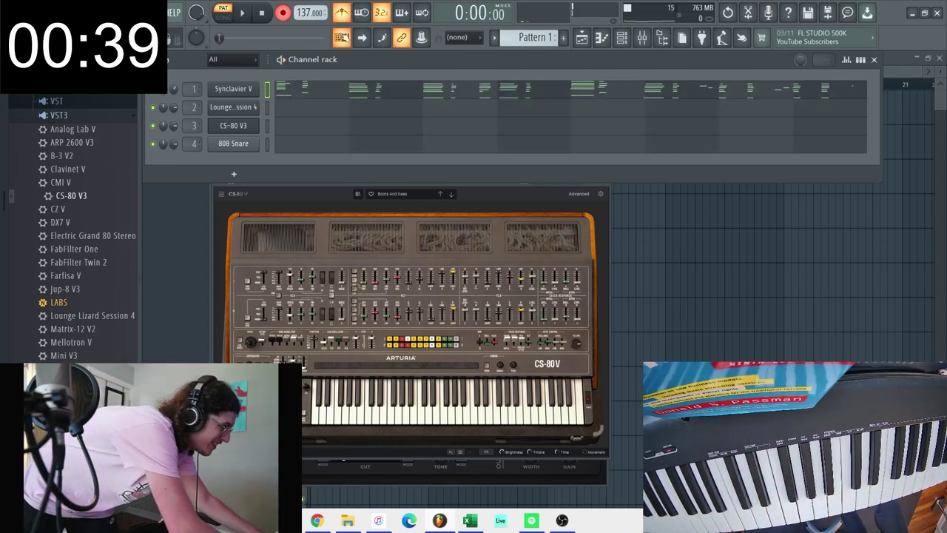
right_click(270, 88)
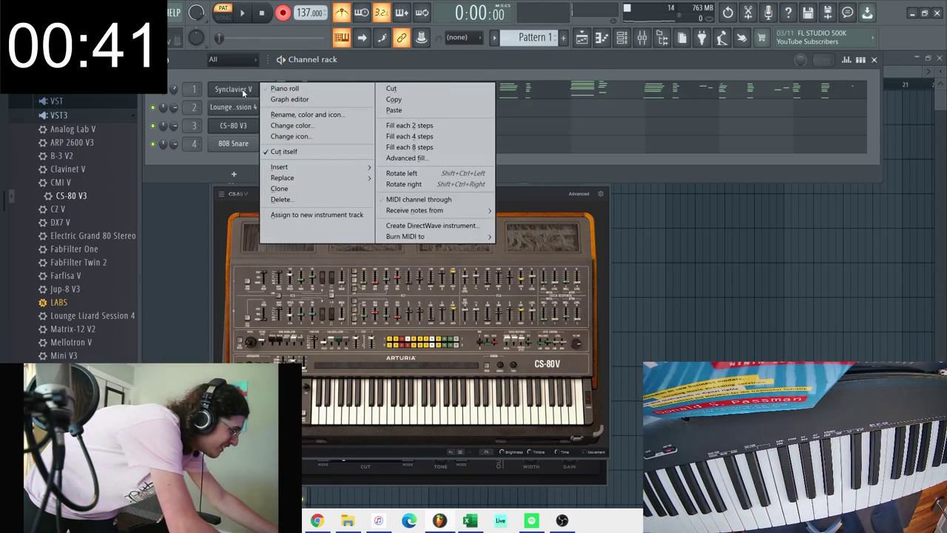
left_click(283, 88)
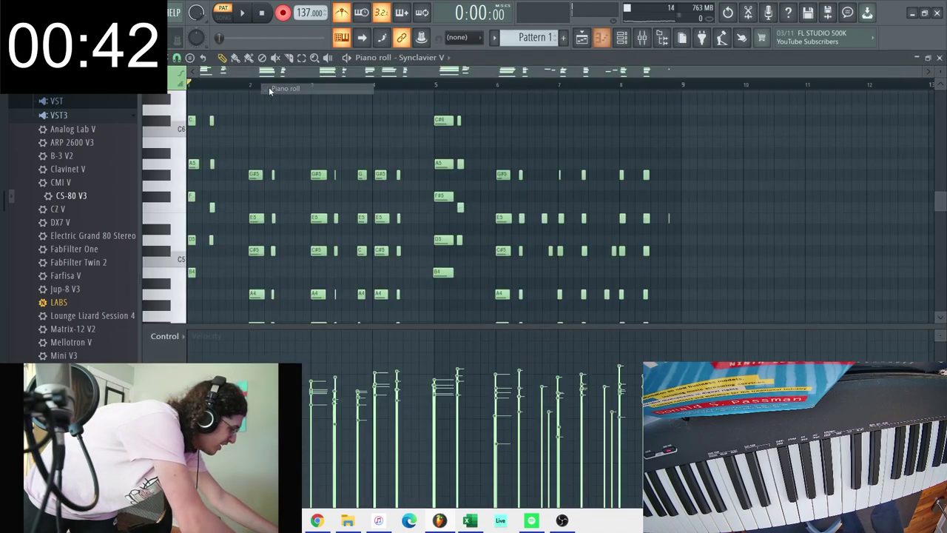
Step: Record a part on the Lounge Lizard Session 4 channel over the chords, and open its notes in the piano roll
left_click(625, 46)
key("space")
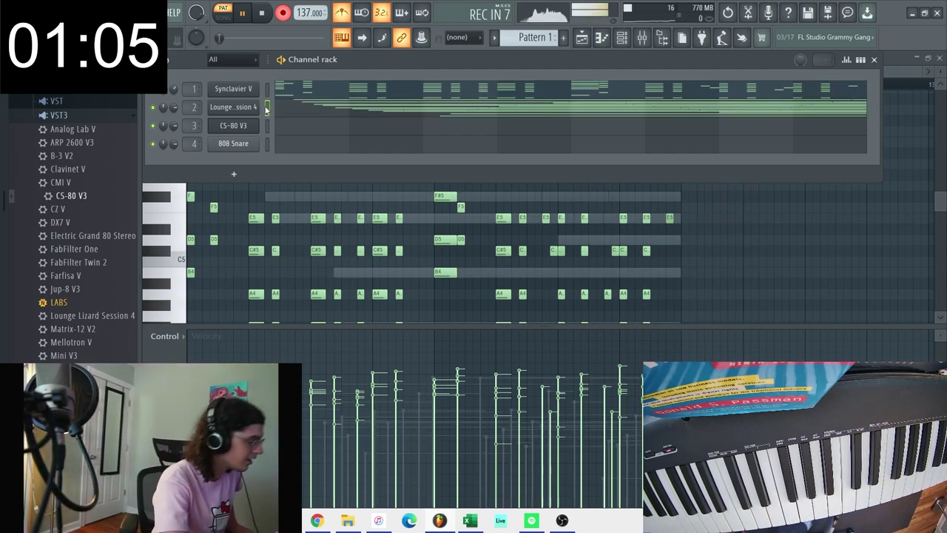
key("space")
right_click(268, 108)
left_click(306, 104)
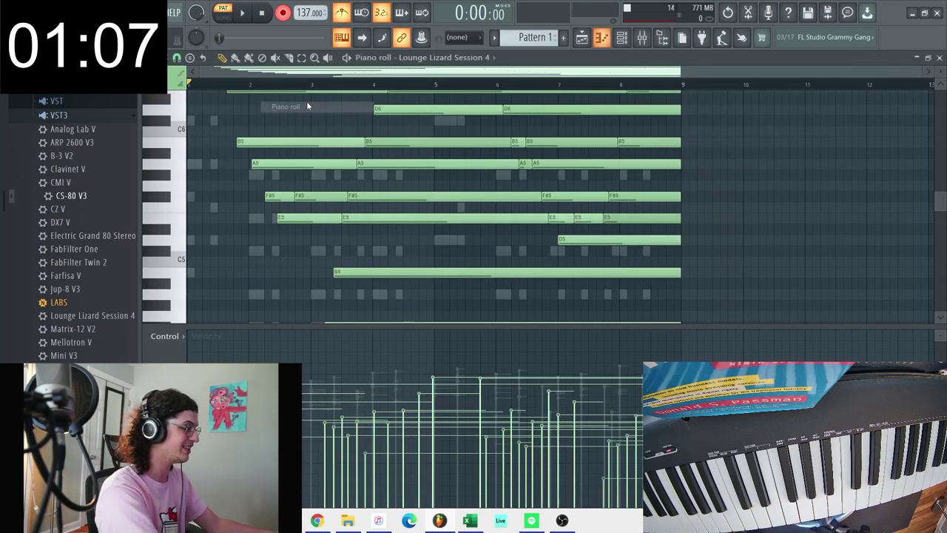
Step: Record a melody on the CS-80 V channel over the existing parts, and open its notes in the piano roll
left_click(940, 57)
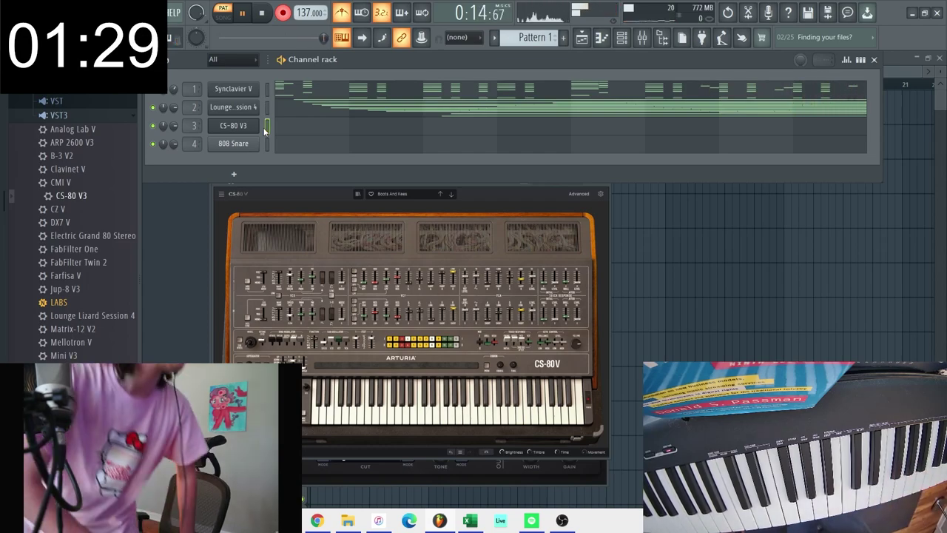
key("space")
right_click(256, 130)
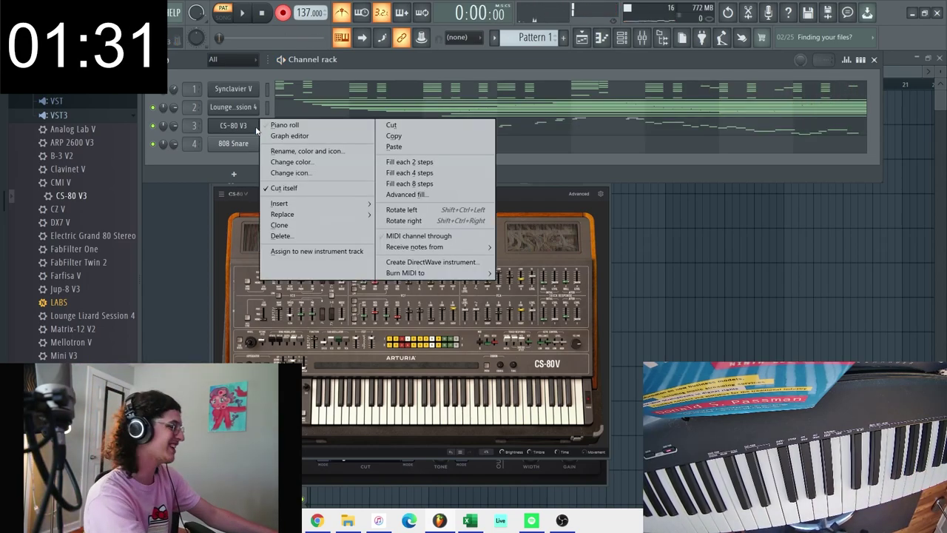
left_click(266, 126)
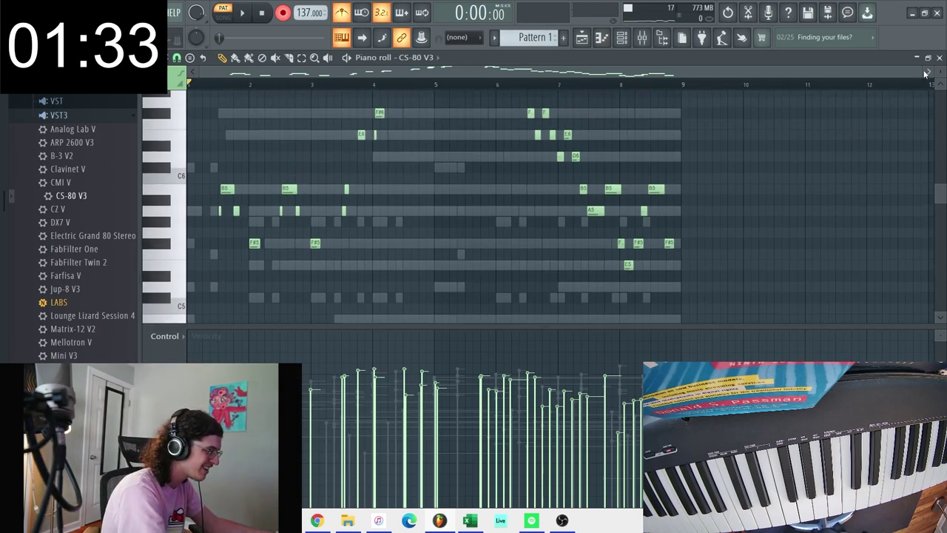
Step: Set the piano roll snap to 1/2 step and nudge the CS-80 V melody's B5 notes in bars 1 and 2 slightly later
left_click_drag(925, 73, 715, 64)
key("space")
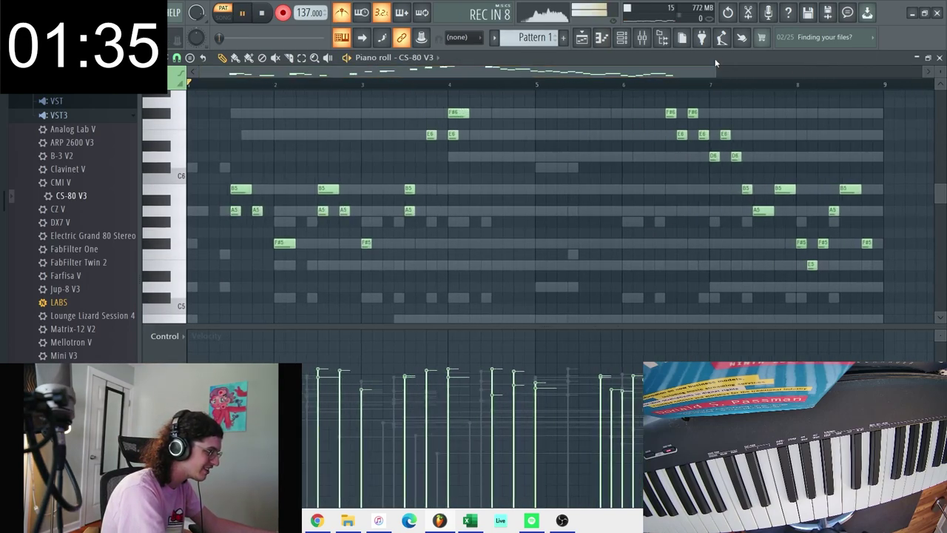
left_click(177, 58)
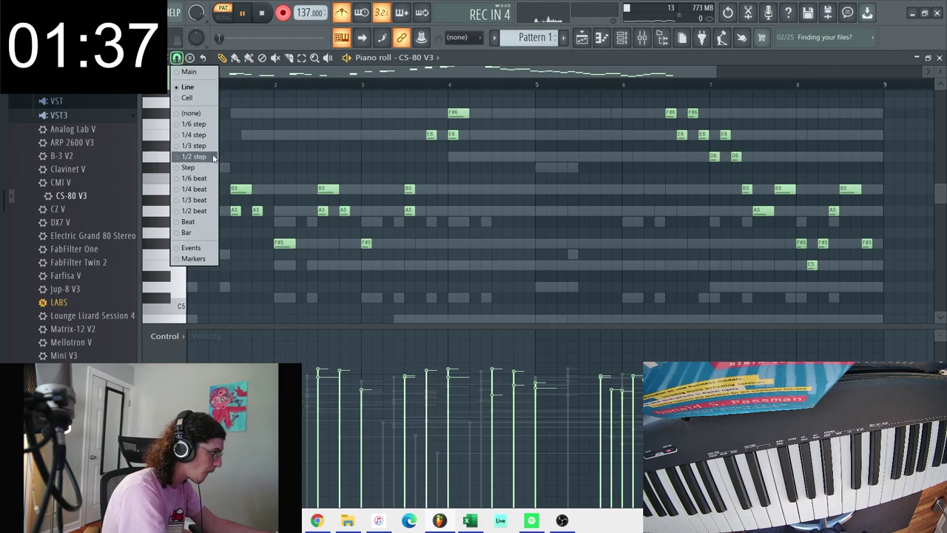
left_click(213, 156)
left_click(333, 190, "ctrl")
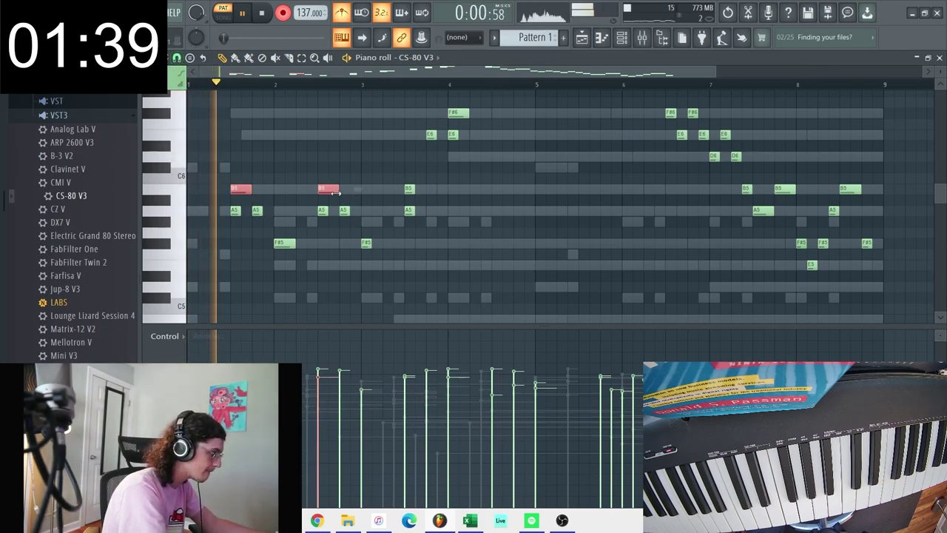
left_click_drag(333, 190, 336, 191)
scroll(338, 195, "up", 3)
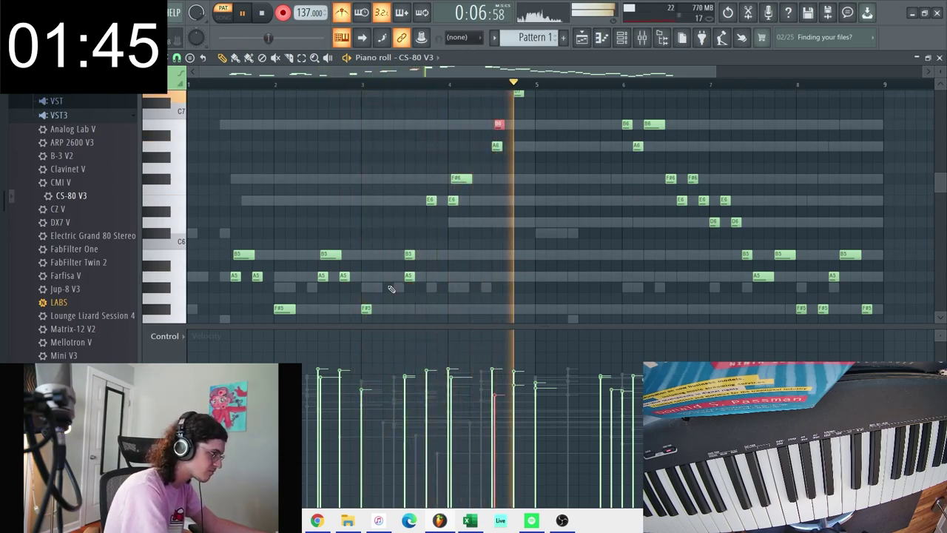
Step: Nudge the B5 note in bar 3 and the two F#7 notes in bar 5 slightly later, and close the piano roll
left_click(410, 255)
scroll(412, 255, "up", 3)
left_click(541, 157)
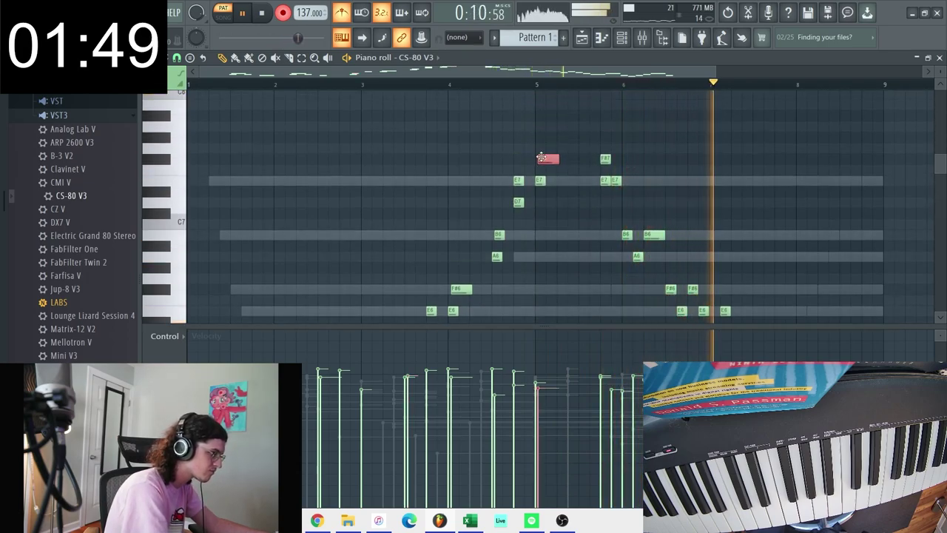
left_click(605, 158)
scroll(676, 318, "down", 6)
left_click(939, 57)
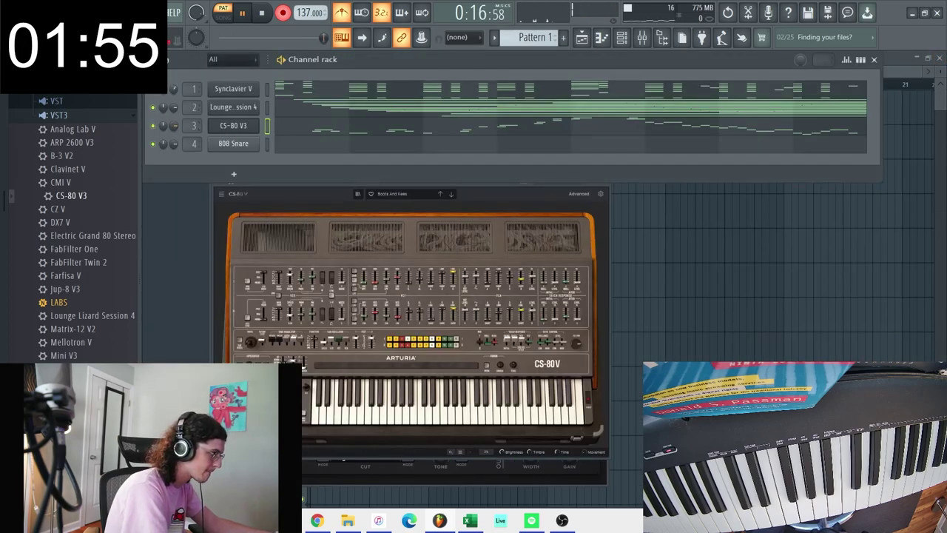
key("space")
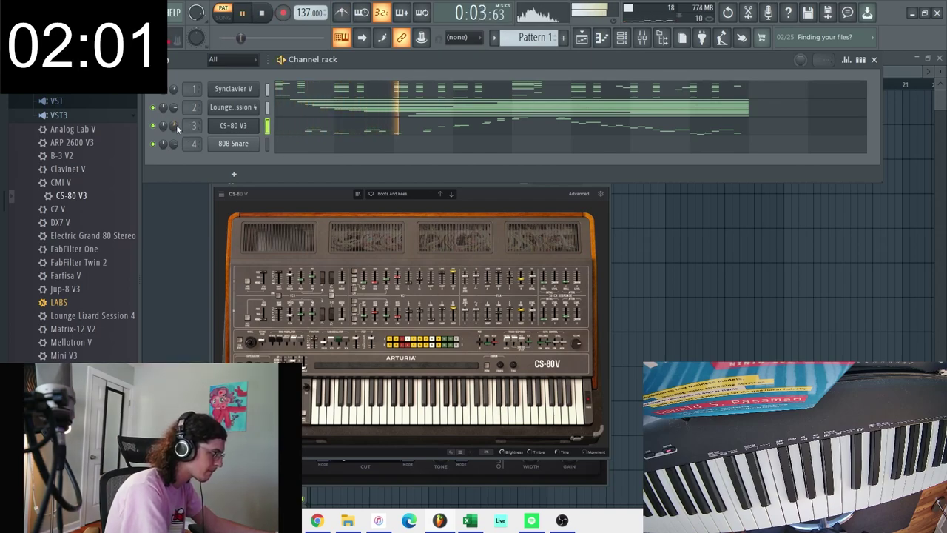
Step: Set the snap in the CS-80 V piano roll back to Line and return to the channel rack
right_click(229, 127)
left_click(272, 124)
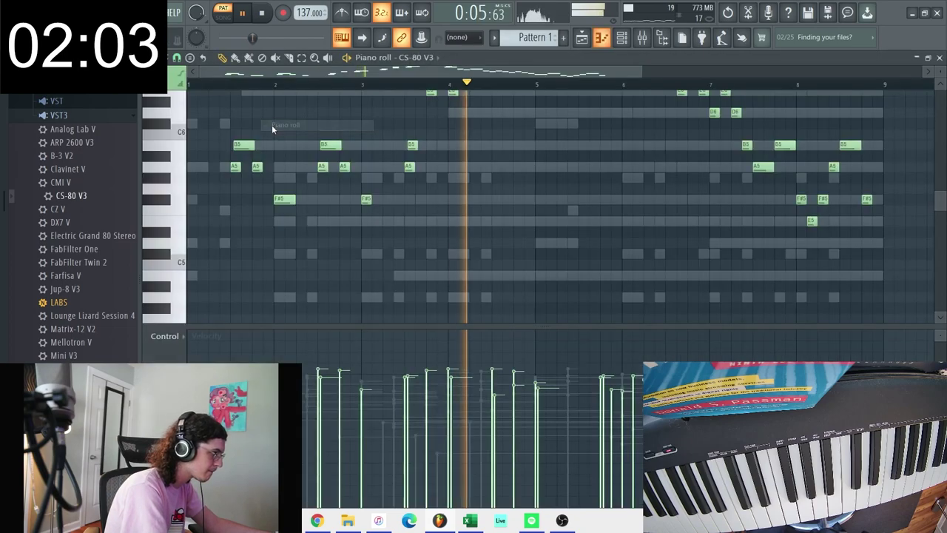
left_click(176, 57)
left_click(189, 88)
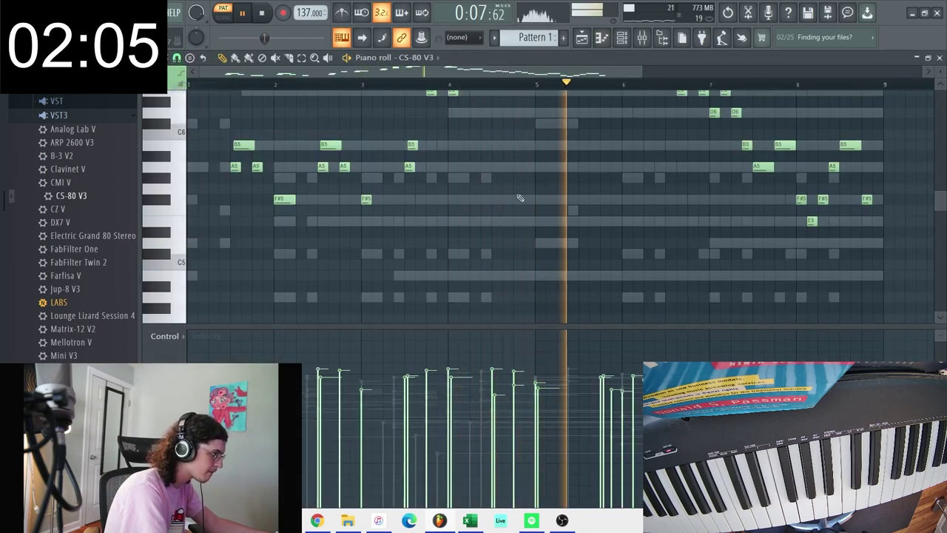
left_click(940, 58)
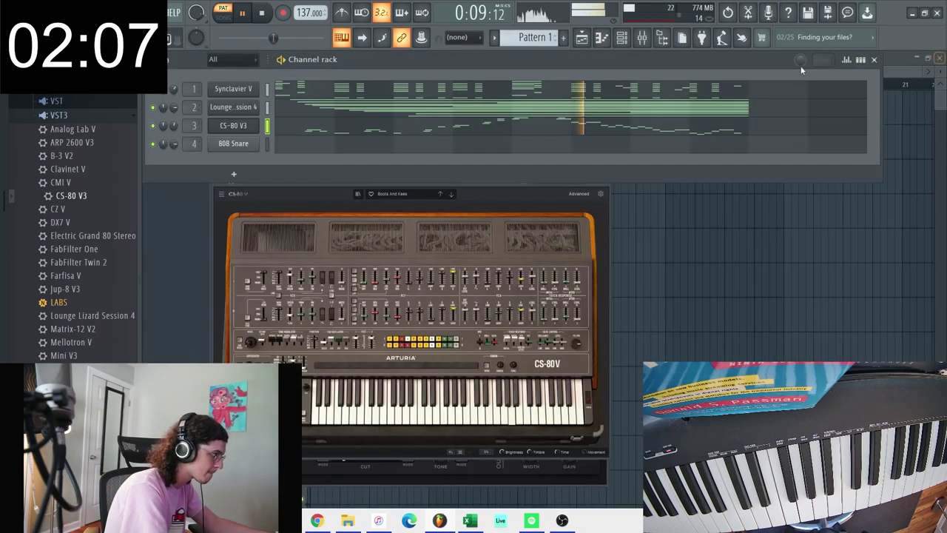
Step: Transpose all notes of Pattern 1 upward by semitones
left_click(488, 38)
left_click(540, 133)
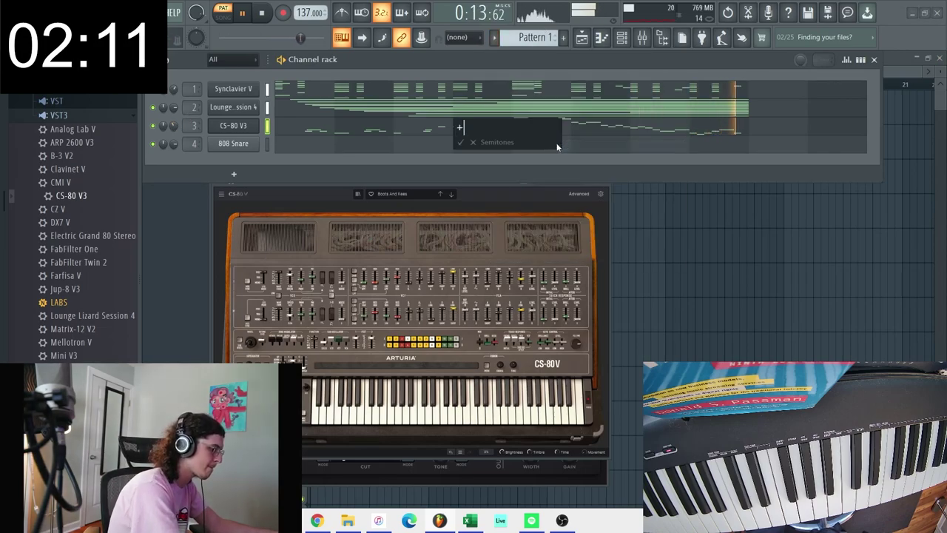
key("Return")
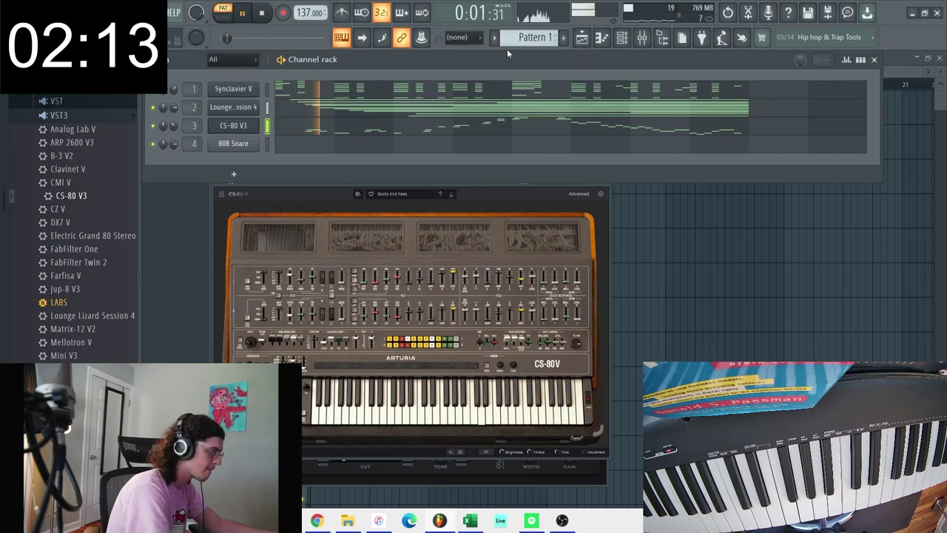
Step: Add a LABS instrument channel to the channel rack and load its Strings: Long preset
scroll(82, 222, "up", 4)
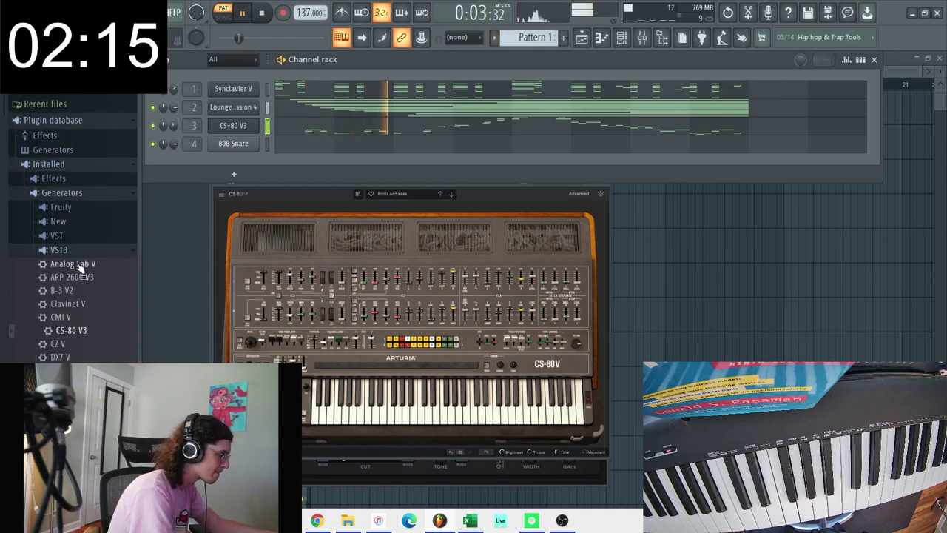
scroll(67, 429, "down", 1)
left_click_drag(63, 436, 252, 151)
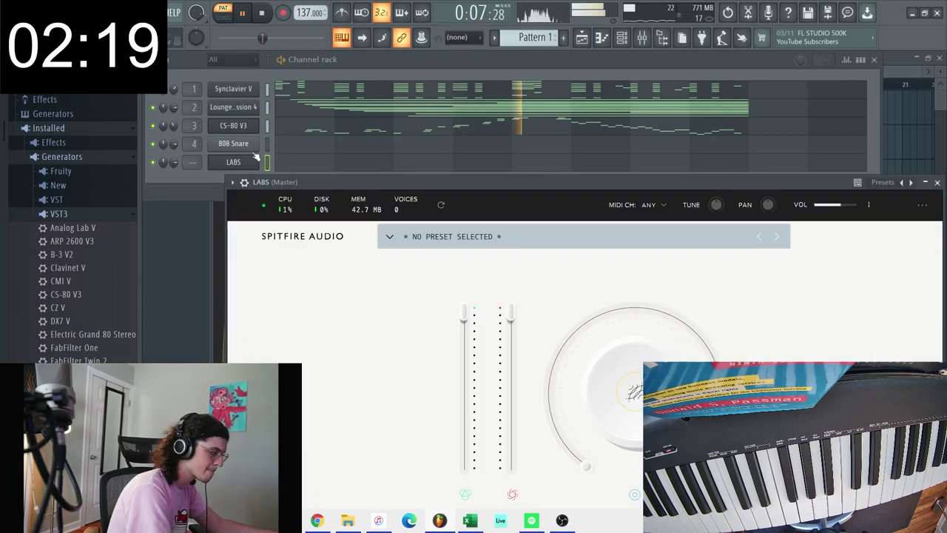
left_click(390, 236)
left_click(563, 288)
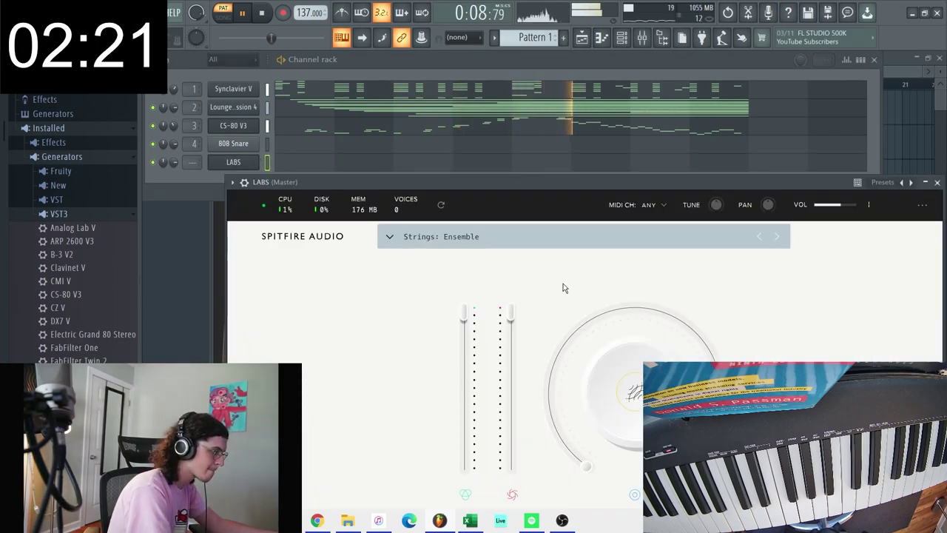
left_click(503, 231)
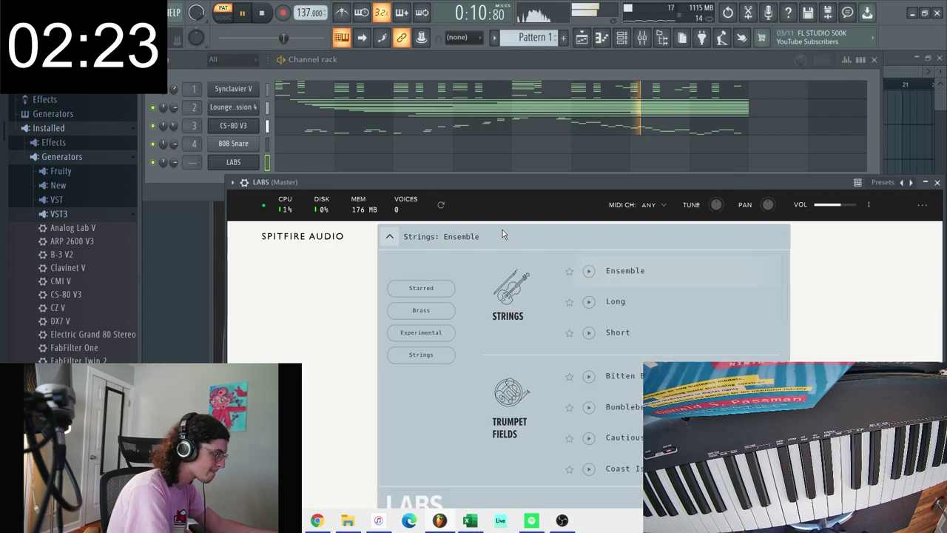
left_click(605, 301)
Step: Copy the Synclavier V chords to the LABS channel and raise the copied notes one octave in the piano roll
left_click(264, 92)
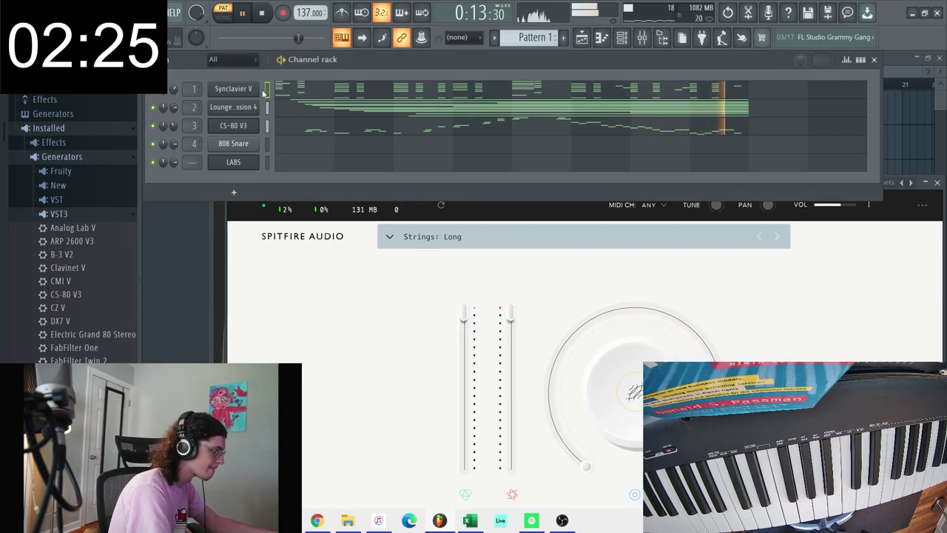
right_click(259, 158)
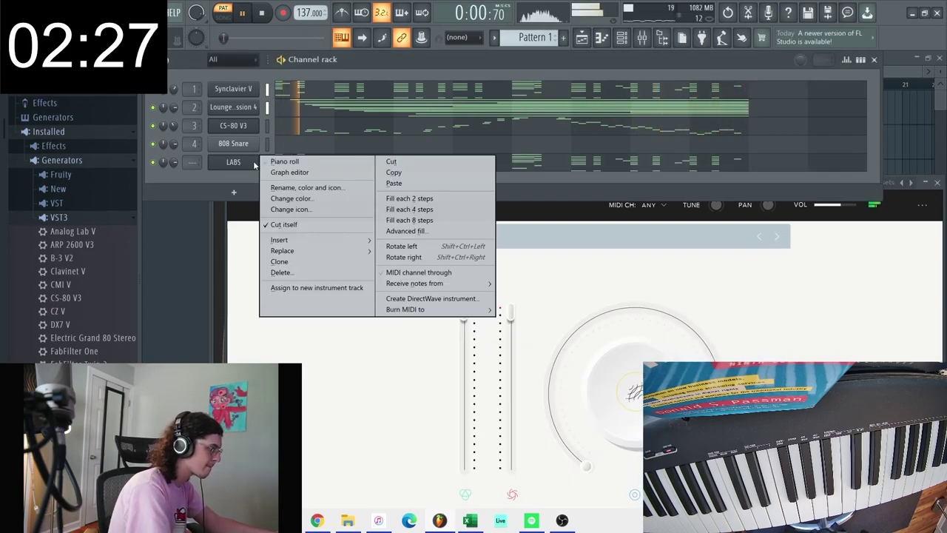
left_click(277, 159)
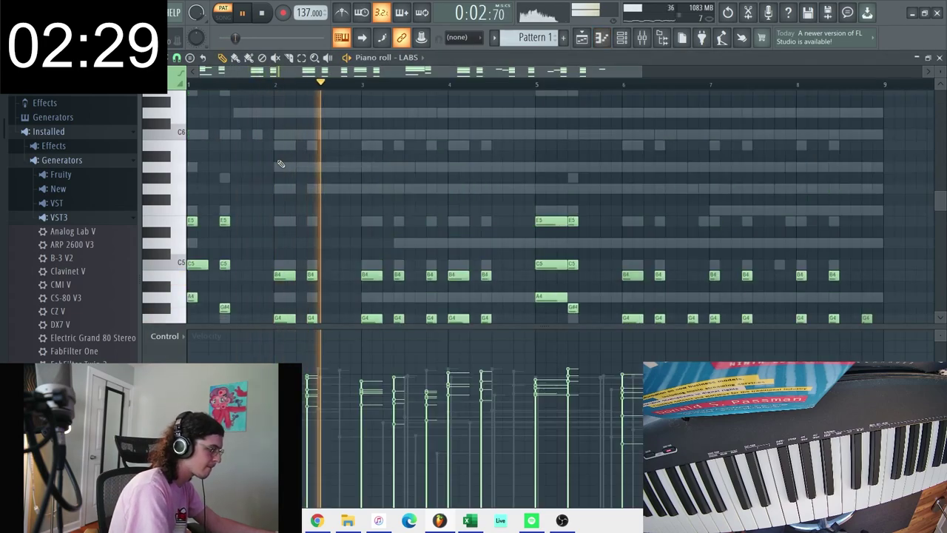
key("ctrl+Up")
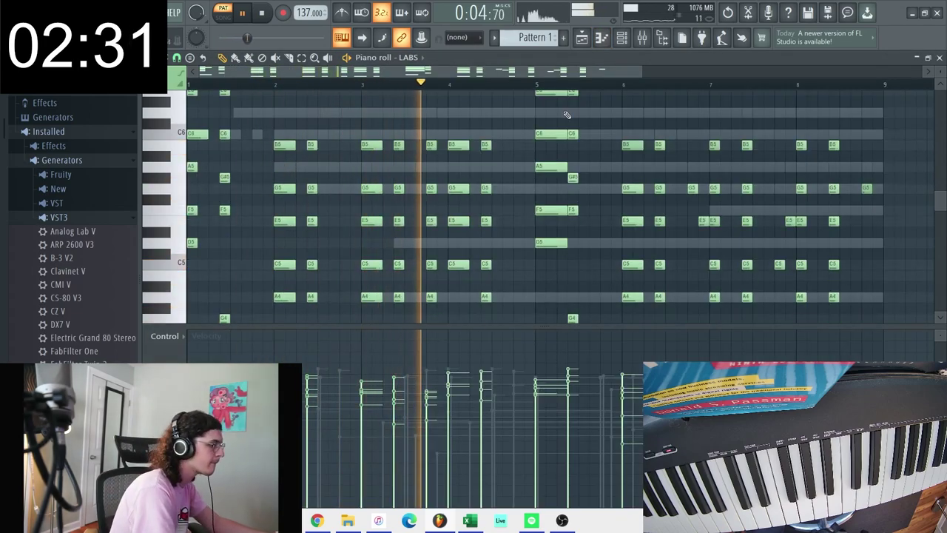
Step: Extend the LABS notes to legato, and lower the second slider in the LABS instrument
key("ctrl+l")
left_click(539, 309)
left_click(656, 37)
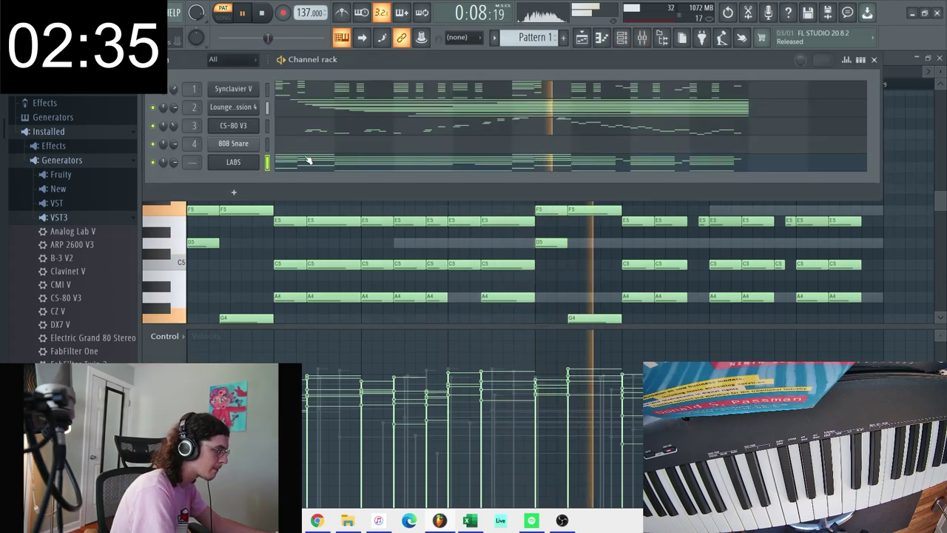
left_click(252, 160)
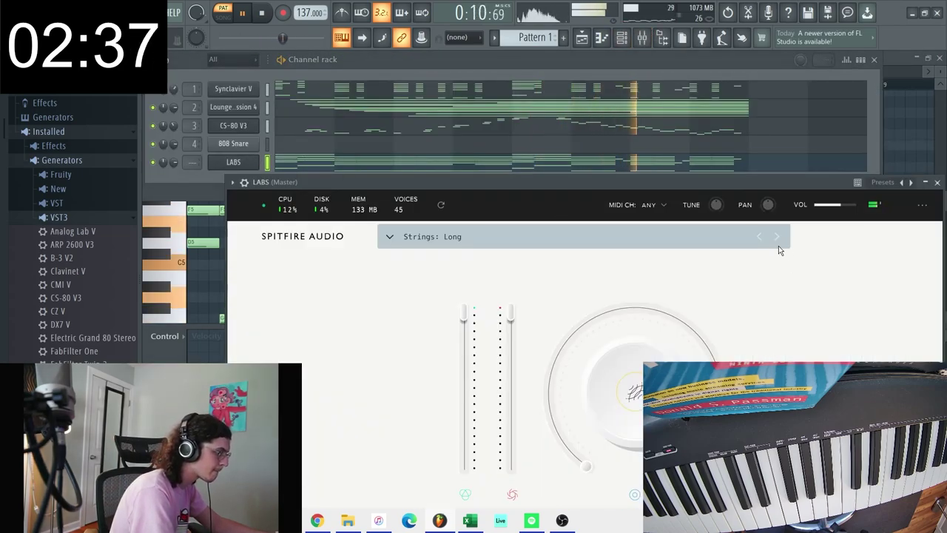
Step: Look over the Lounge Lizard Session 4 notes and the CS-80 V3 notes in the piano roll
right_click(234, 110)
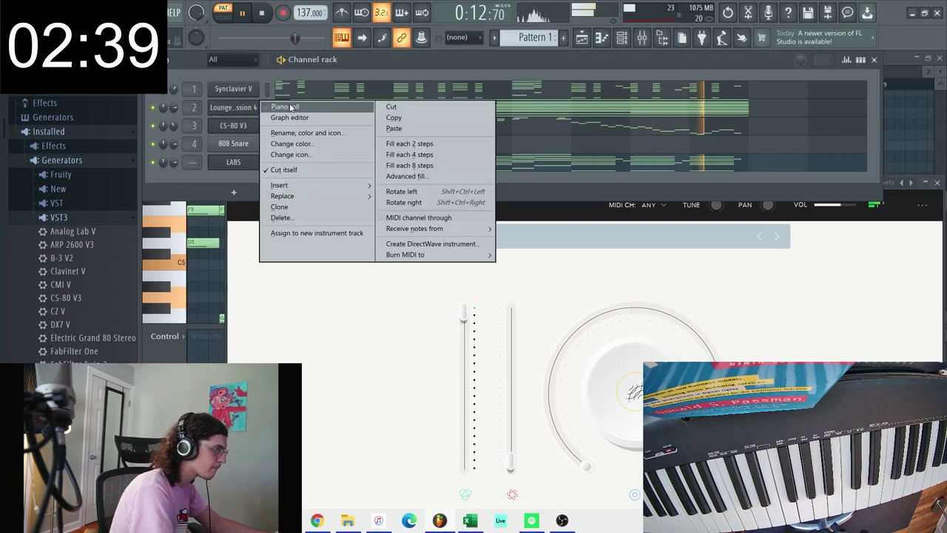
left_click(282, 105)
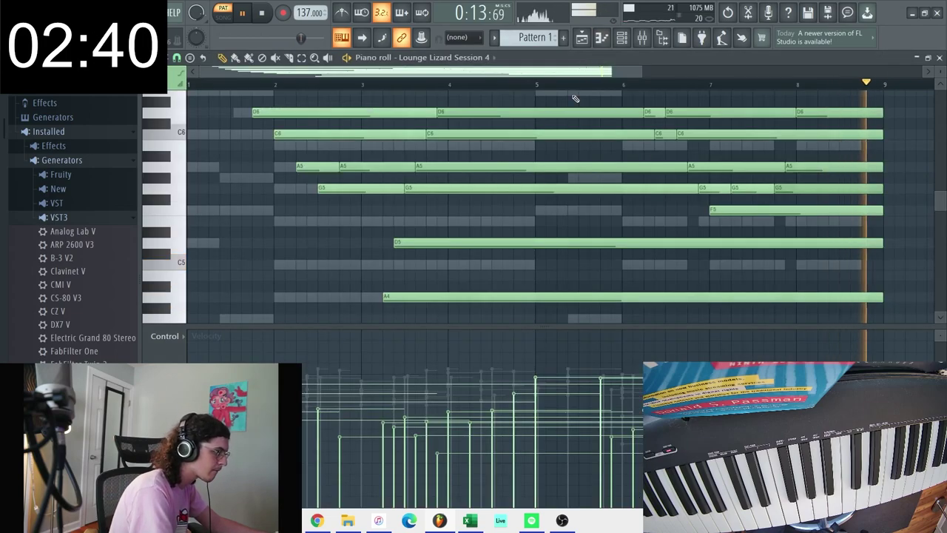
left_click(485, 57)
left_click(469, 106)
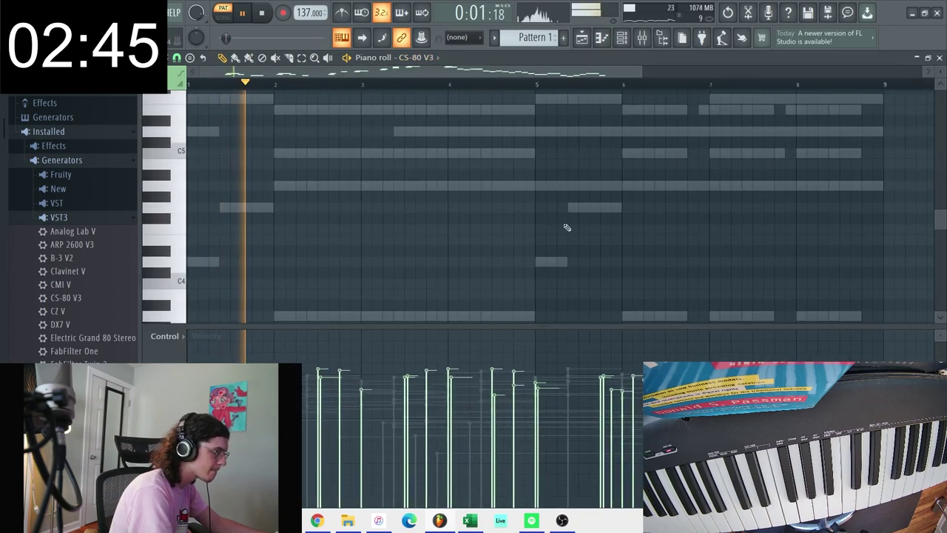
left_click(940, 58)
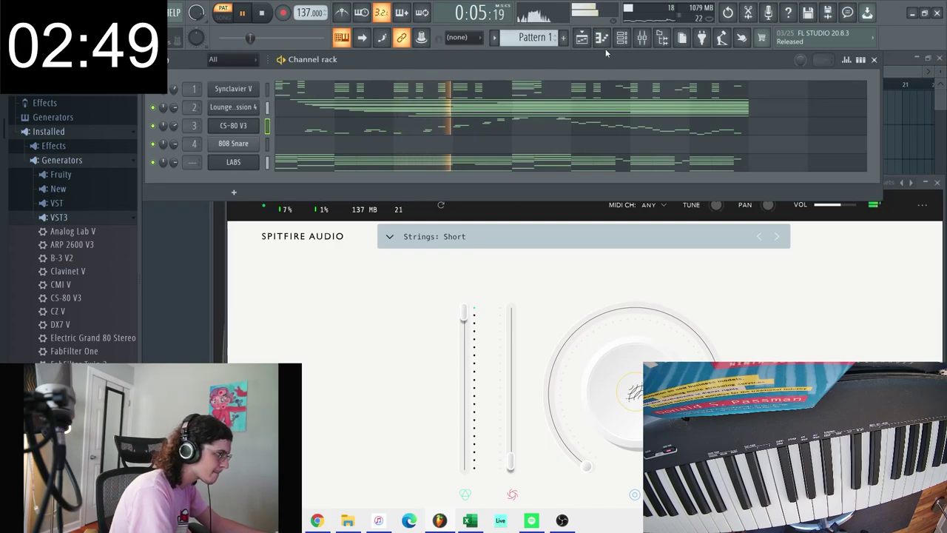
Step: In song mode, place the Pattern 1 clip at bar 1 of Track 1 and select bars 1 to 8 for looped playback
left_click(584, 37)
left_click(219, 23)
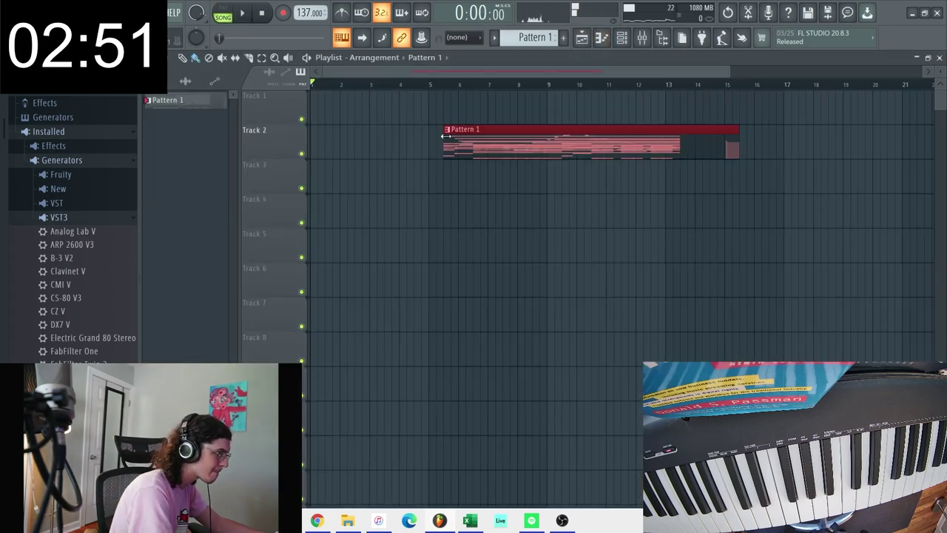
key("space")
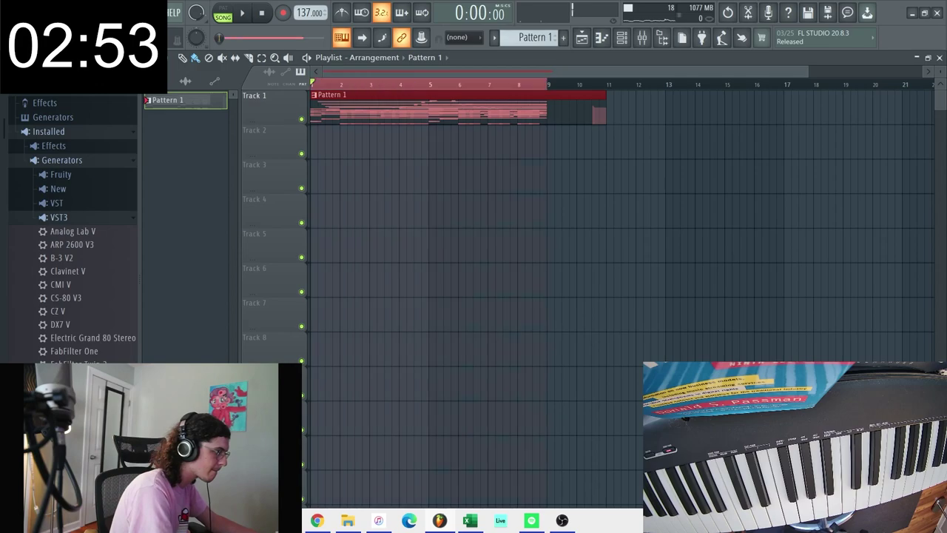
Step: Show the channel rack and expand the Hihats folder of Dylvinci Drum Kit Vol. 2 in the browser
left_click(622, 38)
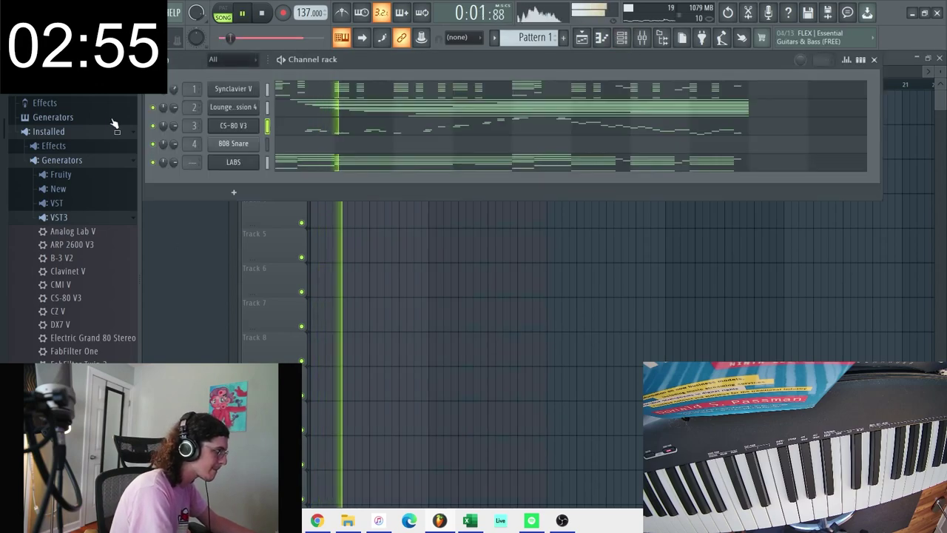
left_click(98, 91)
key("space")
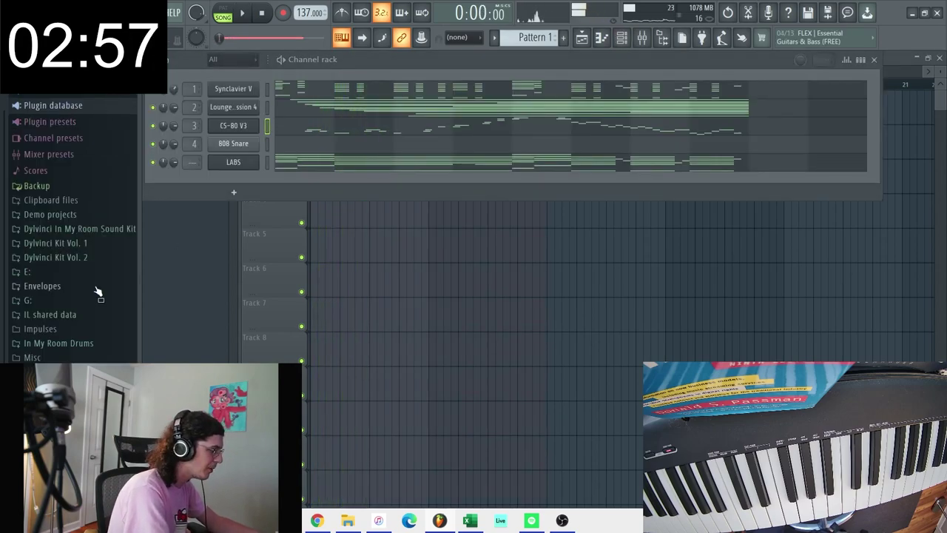
left_click(82, 260)
left_click(82, 271)
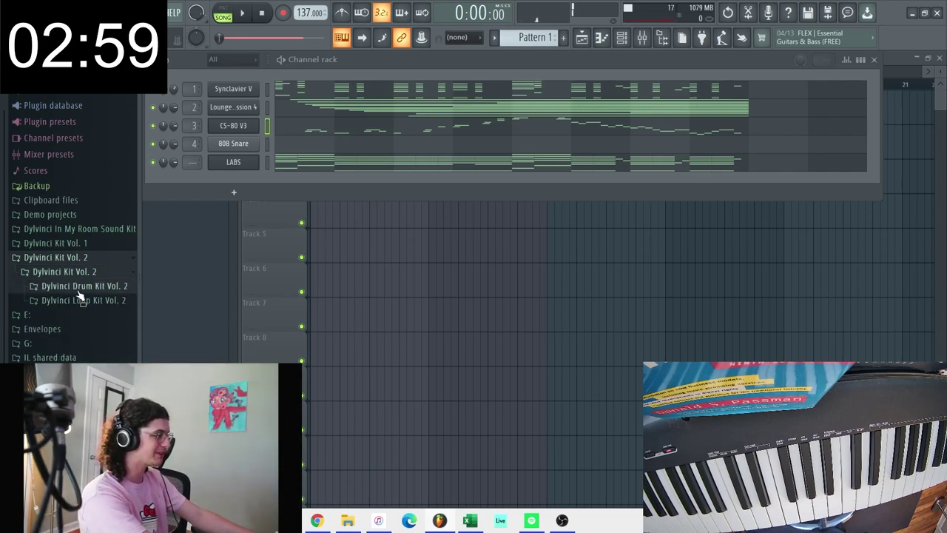
left_click(71, 329)
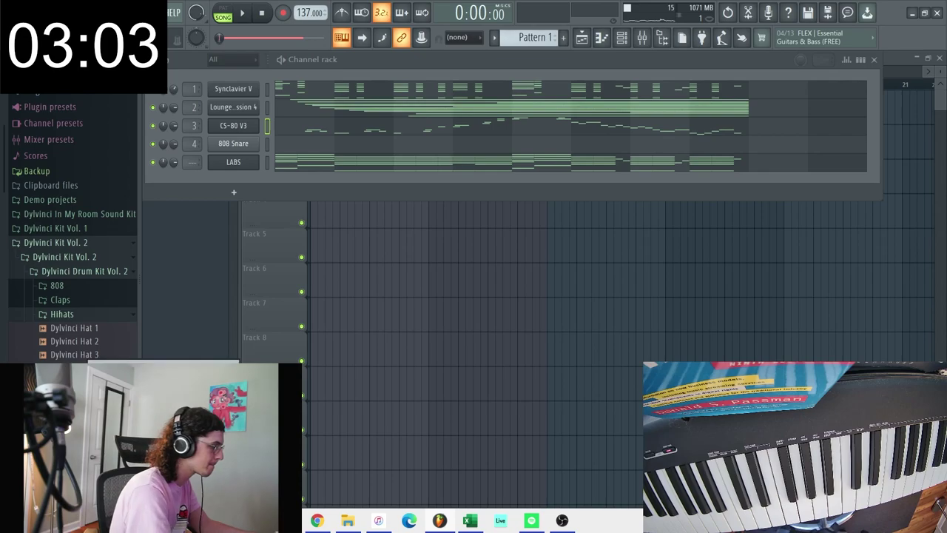
Step: Add Dylvinci Hat 5 as a new channel, fill each 2 steps with hits, and play the song
left_click_drag(250, 181, 251, 180)
right_click(255, 180)
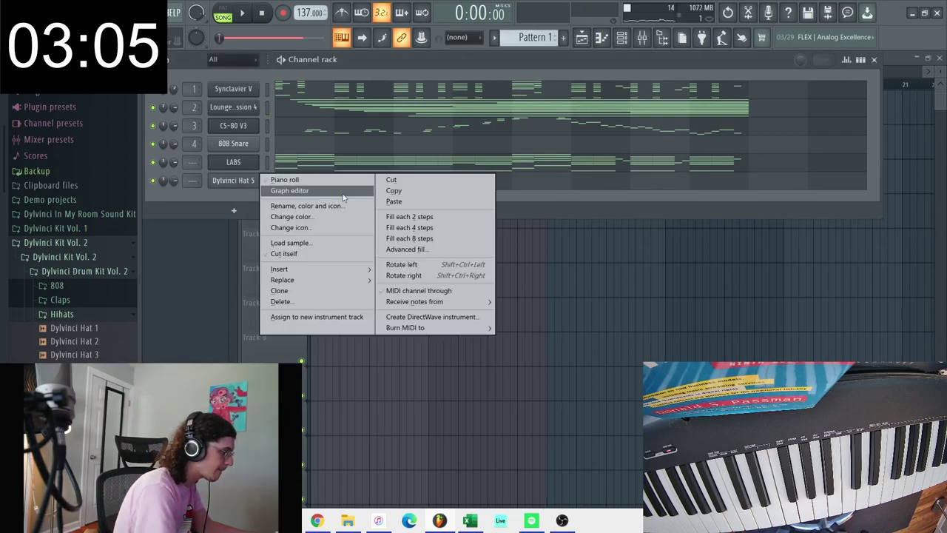
left_click(408, 216)
key("space")
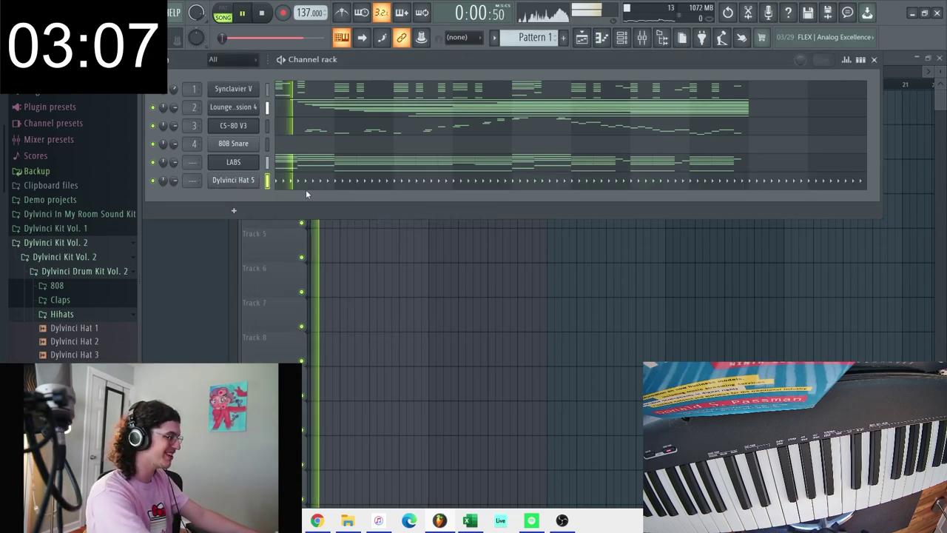
Step: Add Dylvinci Clap 7 from the drum kit's Claps folder as a new channel and open its piano roll
left_click(60, 300)
left_click(81, 313)
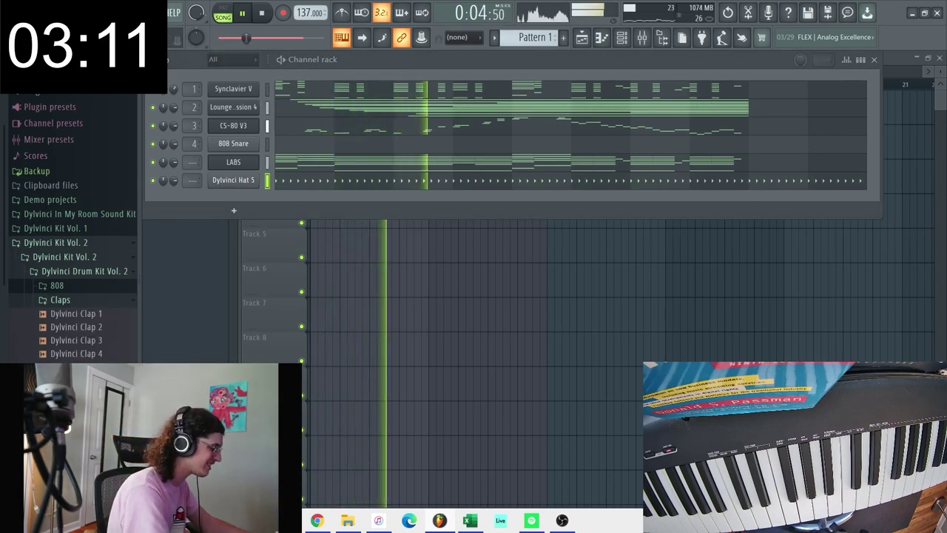
left_click_drag(77, 394, 259, 203)
right_click(256, 198)
left_click(282, 197)
Step: Draw a C5 clap note on the third beat of each of the eight bars for Dylvinci Clap 7
left_click_drag(220, 270, 235, 154)
key("space")
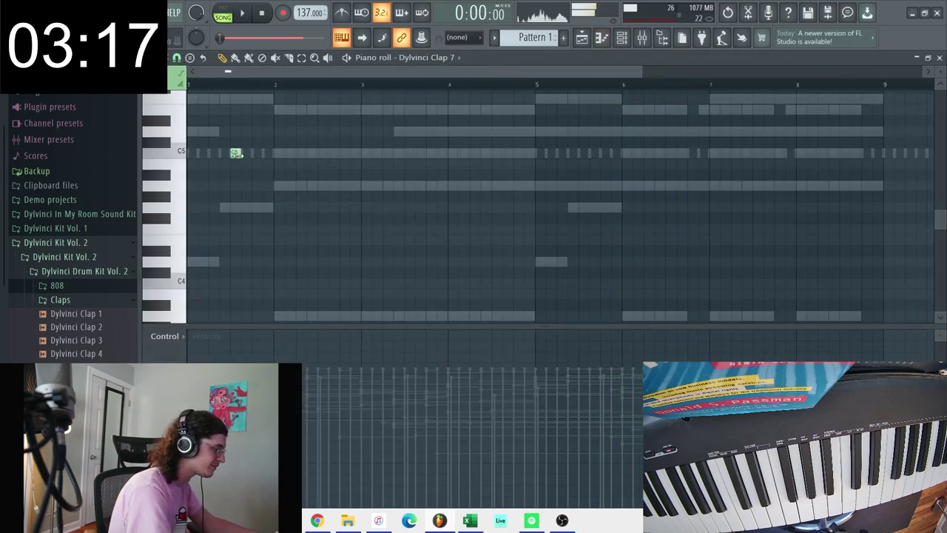
key("space")
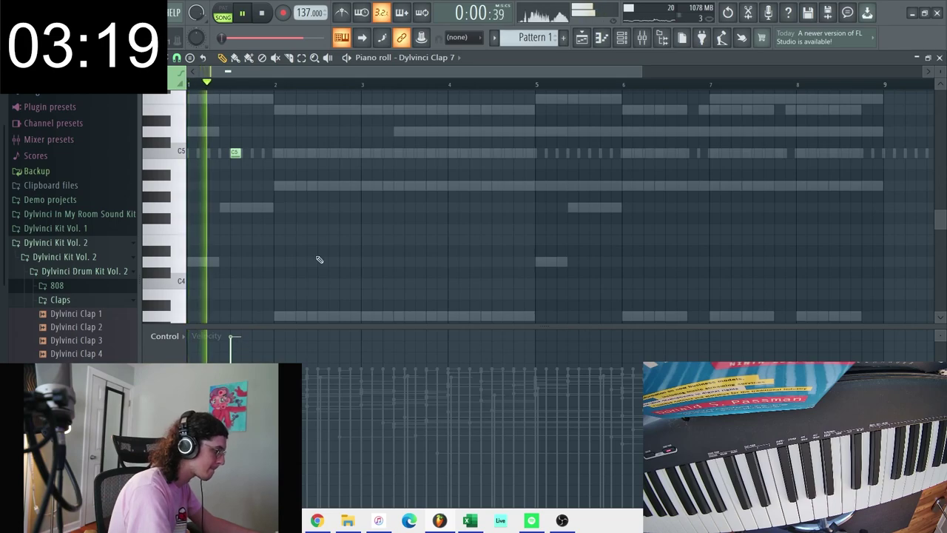
left_click(323, 152)
left_click(412, 153)
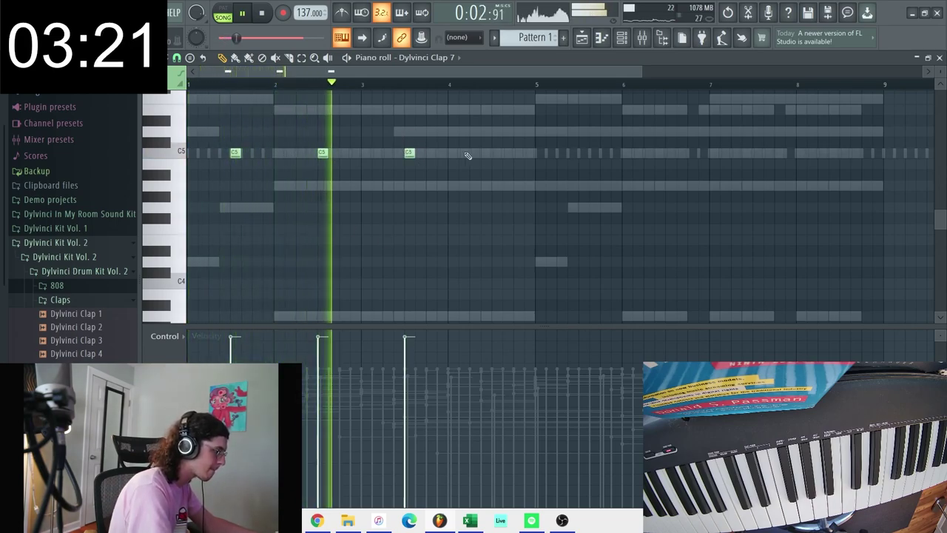
left_click(495, 153)
left_click(584, 153)
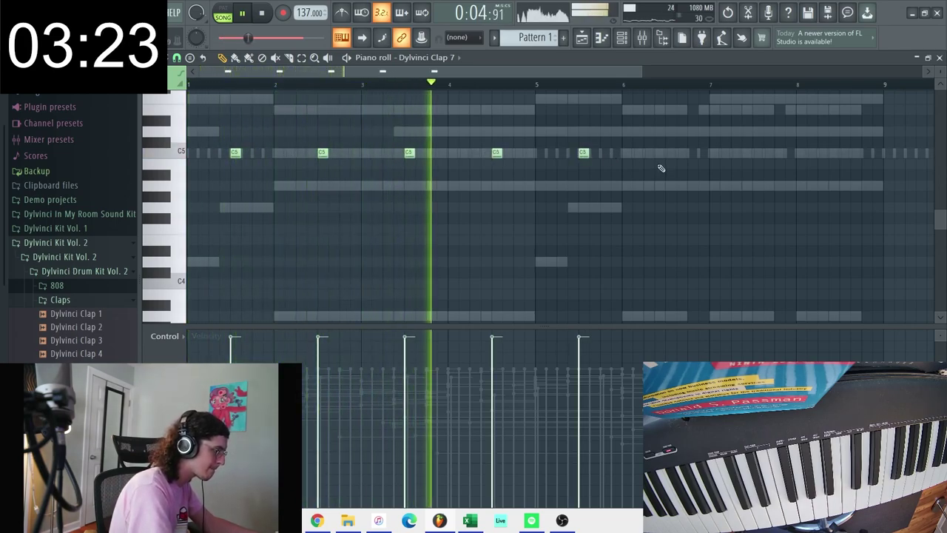
left_click(670, 153)
left_click(757, 153)
left_click(844, 153)
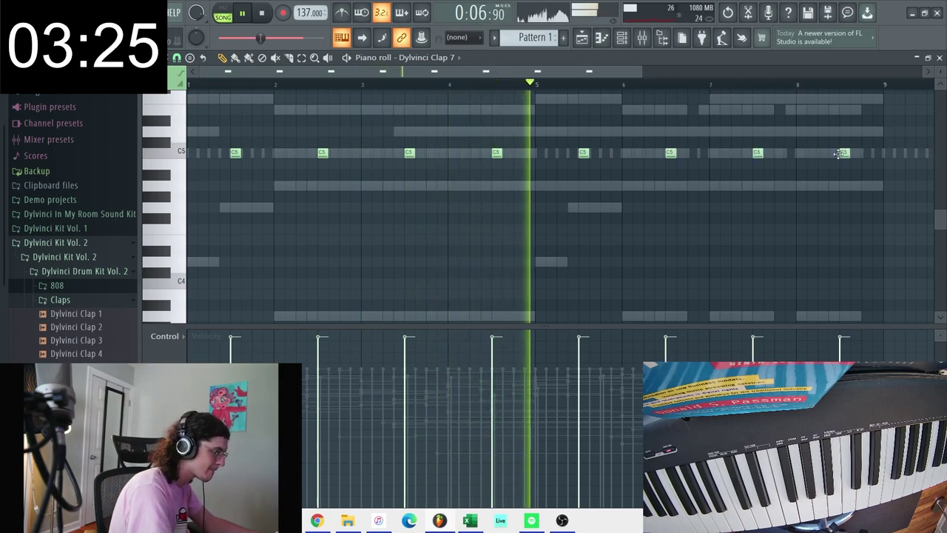
Step: Add Dylvinci Perc 10 from the kit's Perc folder as a new channel and open its piano roll
key("F6")
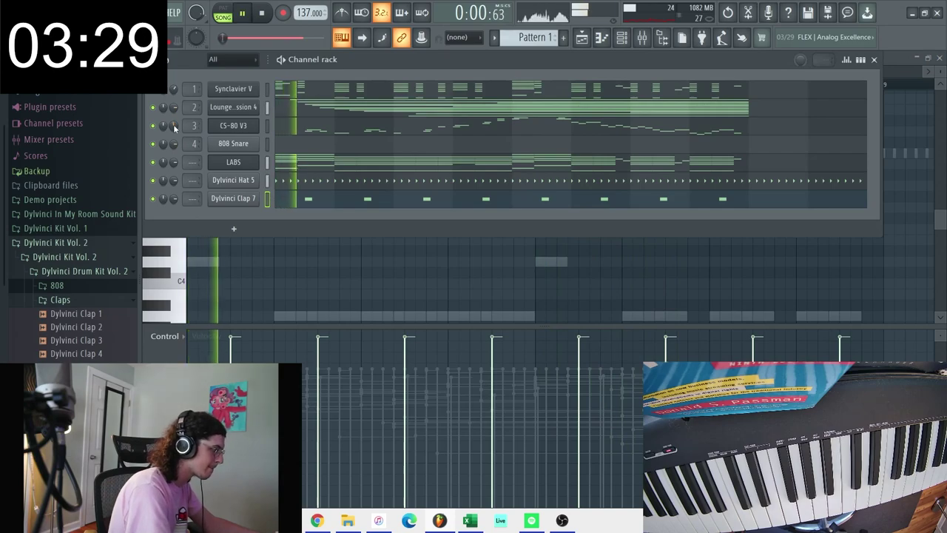
left_click(58, 342)
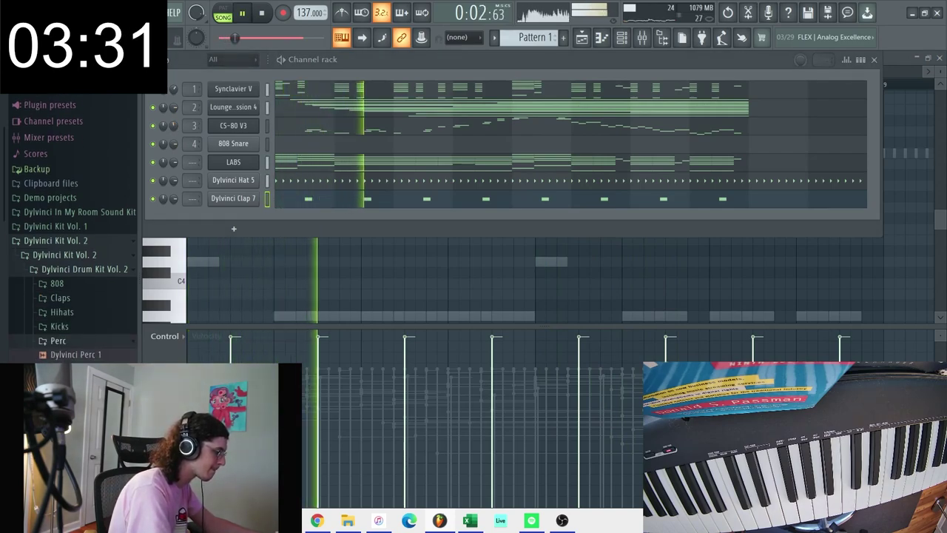
left_click_drag(75, 355, 248, 220)
right_click(255, 216)
left_click(281, 217)
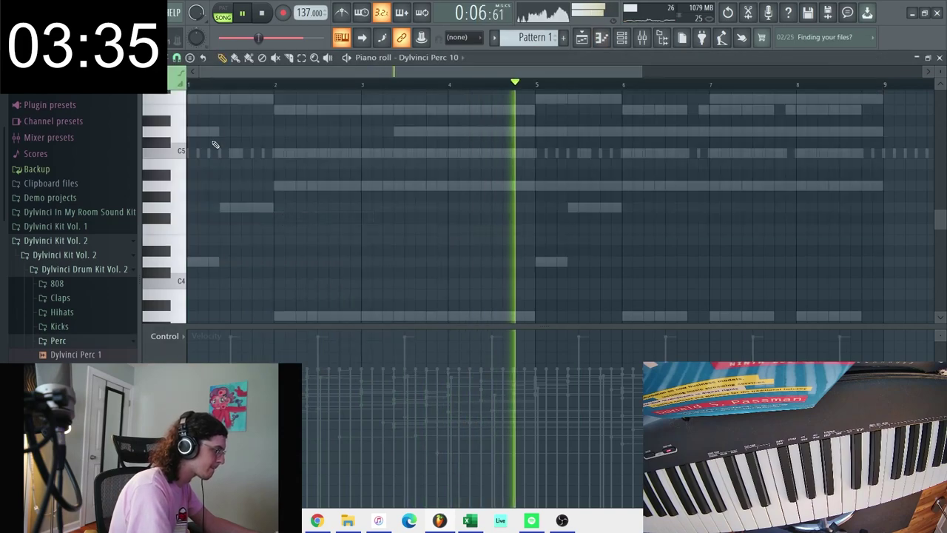
Step: Draw a syncopated C5 pattern for Dylvinci Perc 10 across bars 1 to 4 and duplicate it into bars 5 to 8
left_click(267, 155)
left_click(298, 154)
left_click(290, 153)
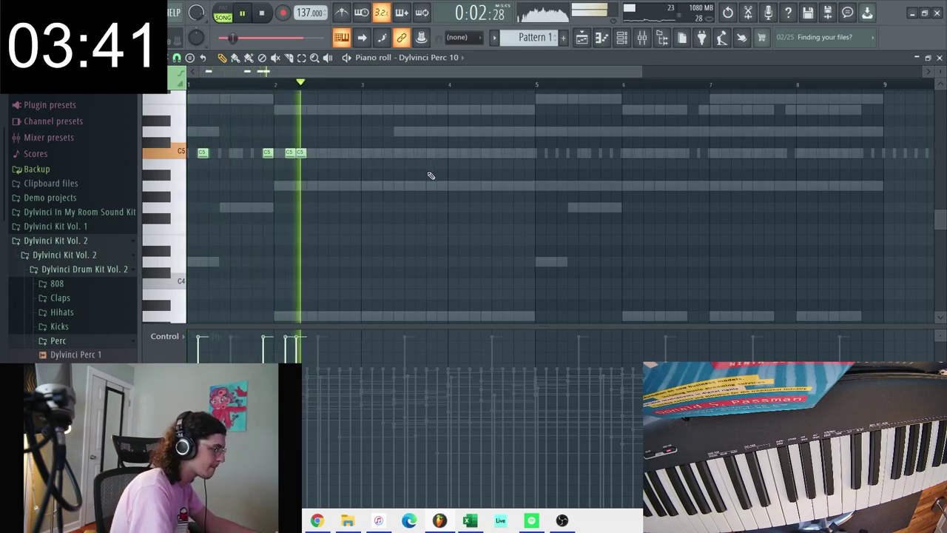
left_click(399, 153)
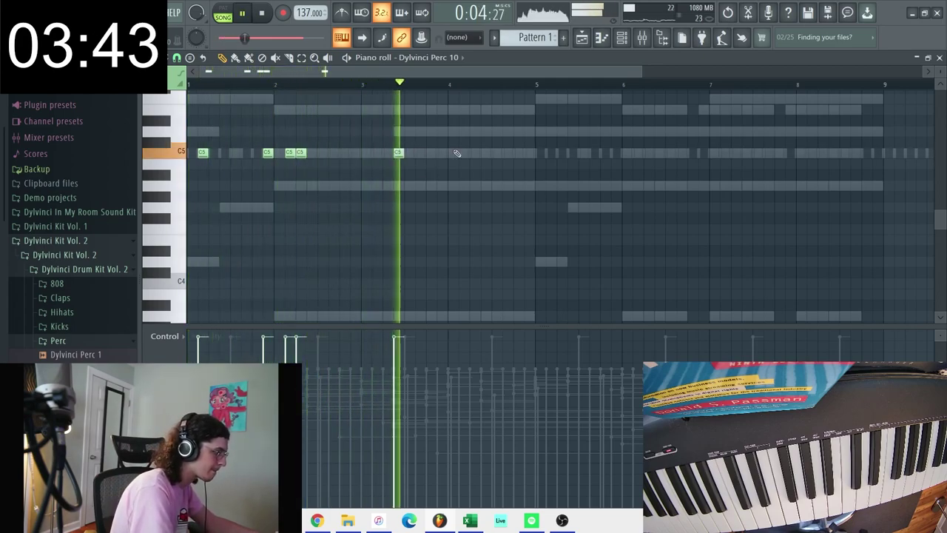
left_click(442, 153)
left_click(464, 153)
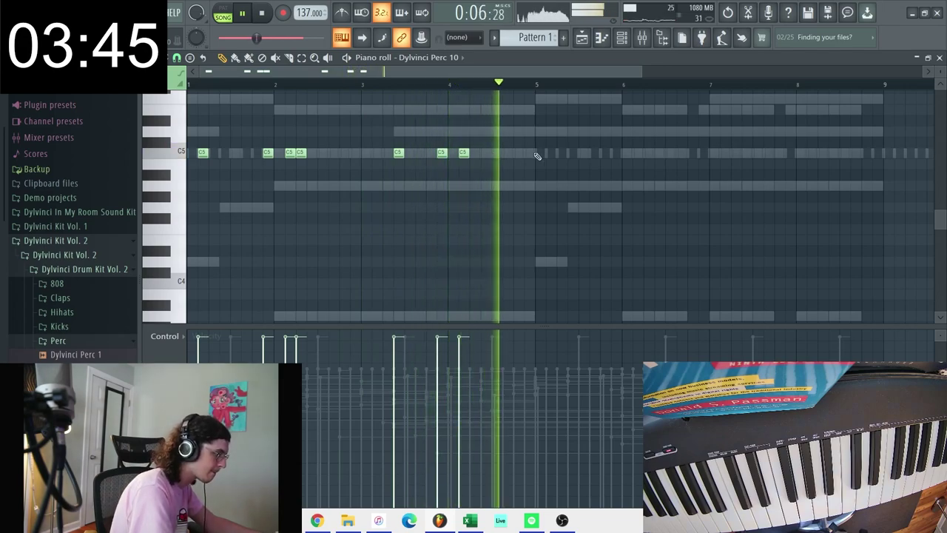
left_click(507, 153)
left_click(520, 155)
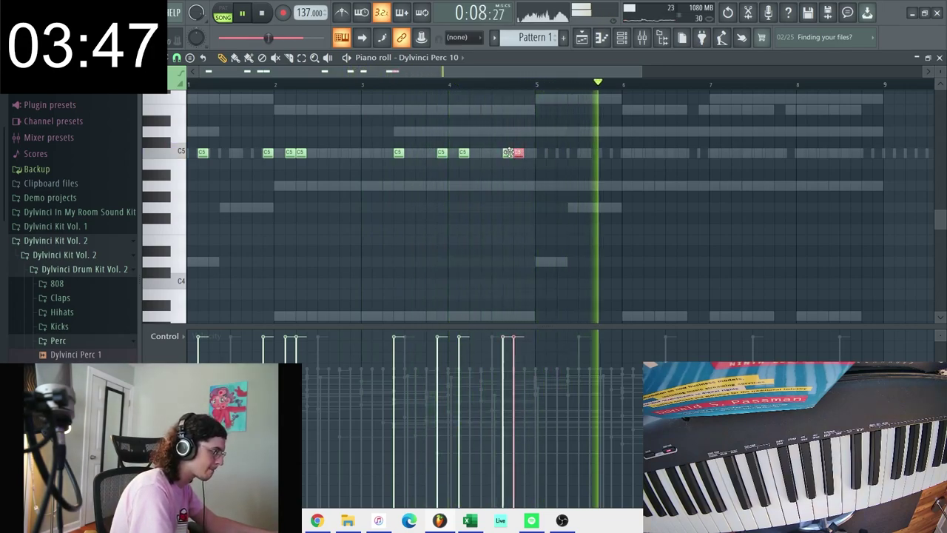
left_click(529, 155)
key("ctrl+b")
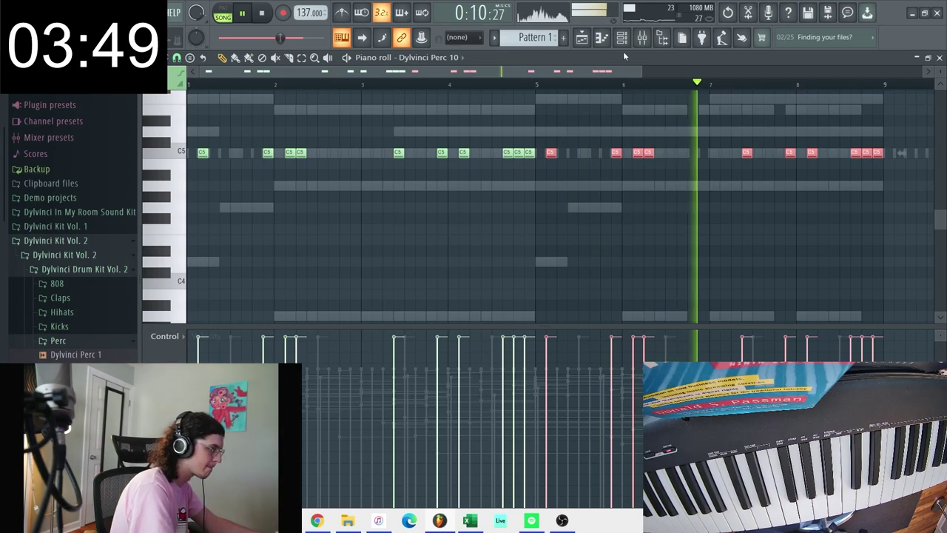
Step: Add Dylvinci Perc 12 from the Perc folder as a new channel and open its piano roll
key("F6")
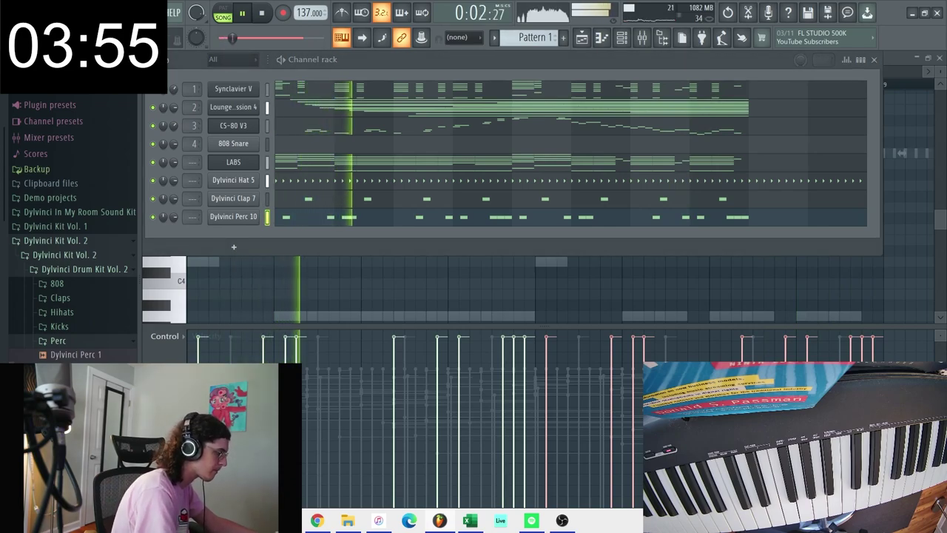
scroll(74, 296, "down", 1)
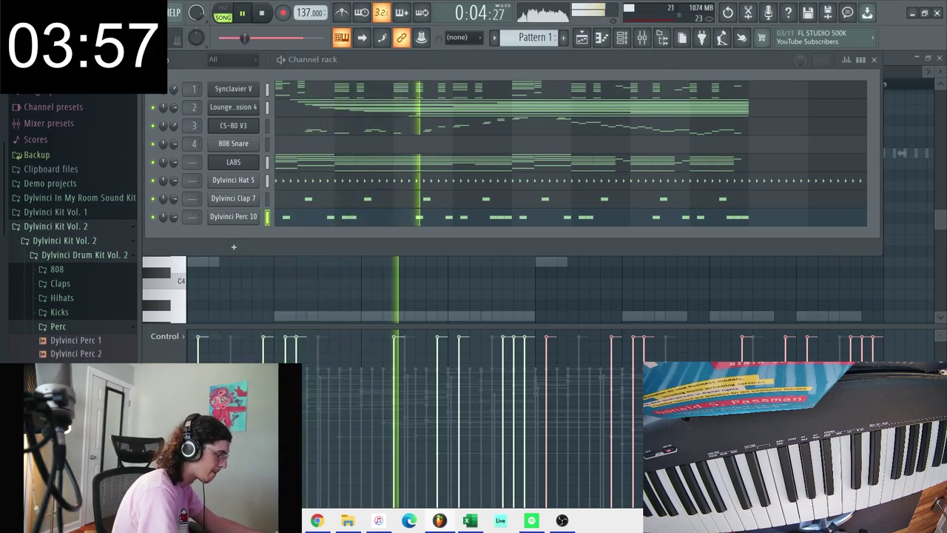
left_click_drag(75, 488, 247, 235)
right_click(247, 235)
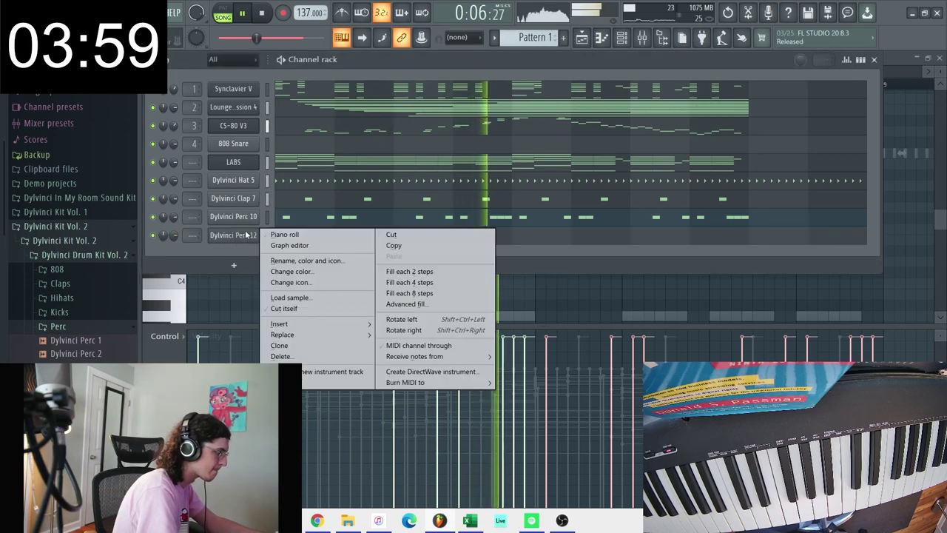
left_click(311, 235)
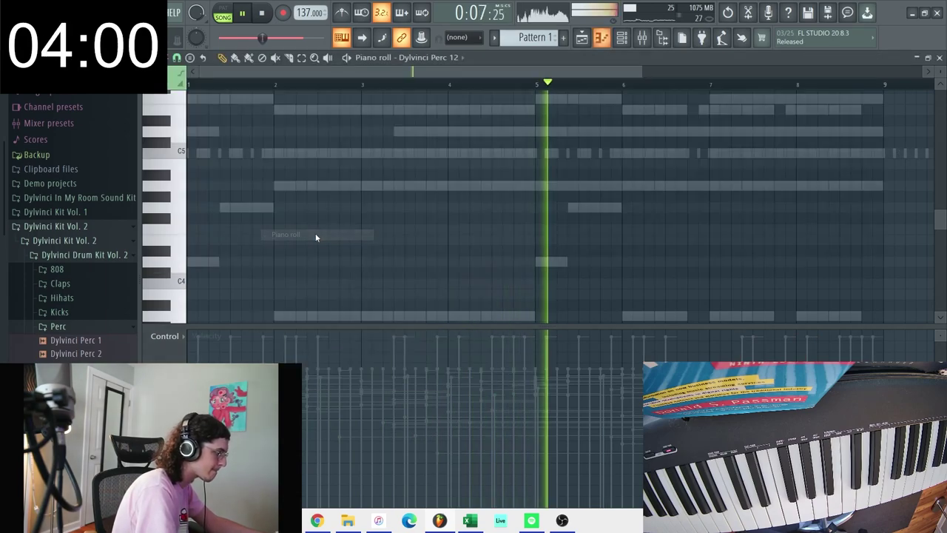
Step: Place two adjacent C5 notes in bar 1 for Dylvinci Perc 12 and split the first with the Chopper, raising its Time mul
left_click(211, 155)
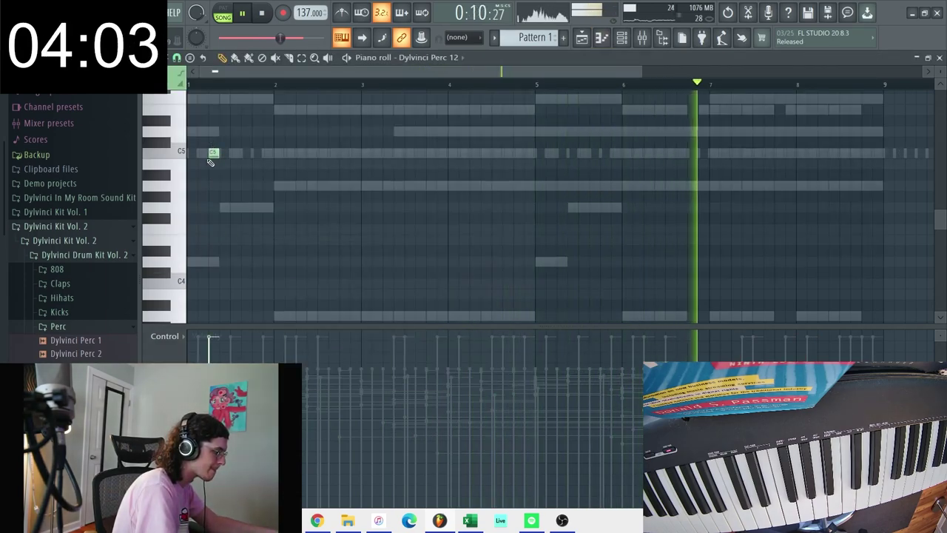
left_click(222, 153)
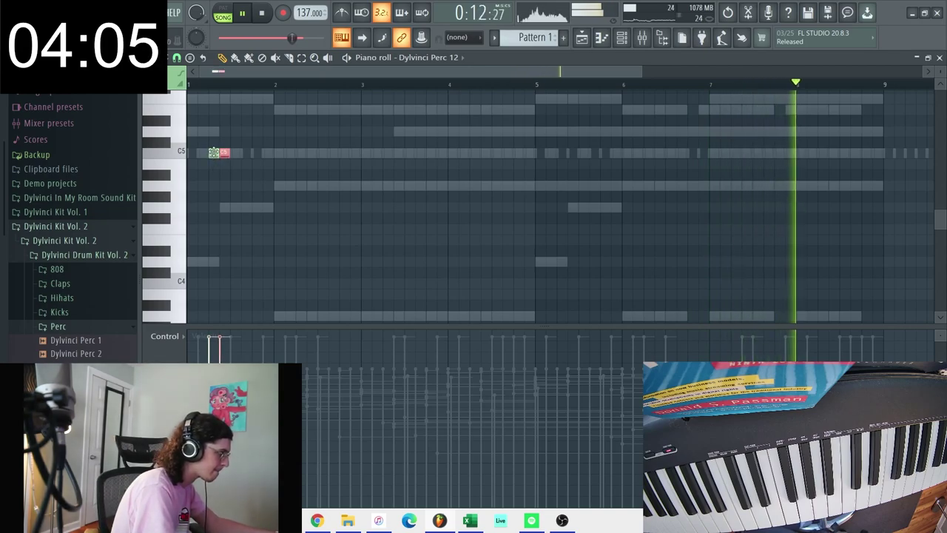
key("alt+u")
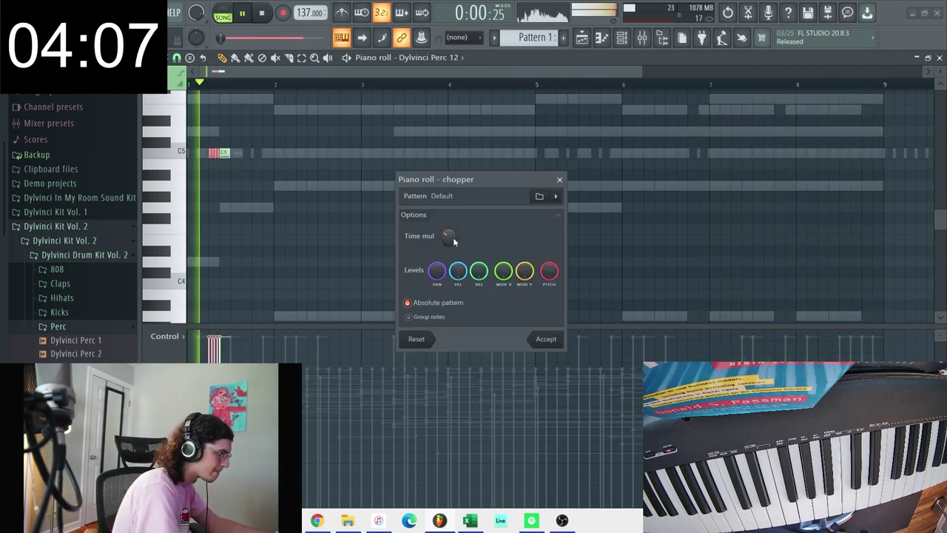
left_click_drag(454, 242, 453, 223)
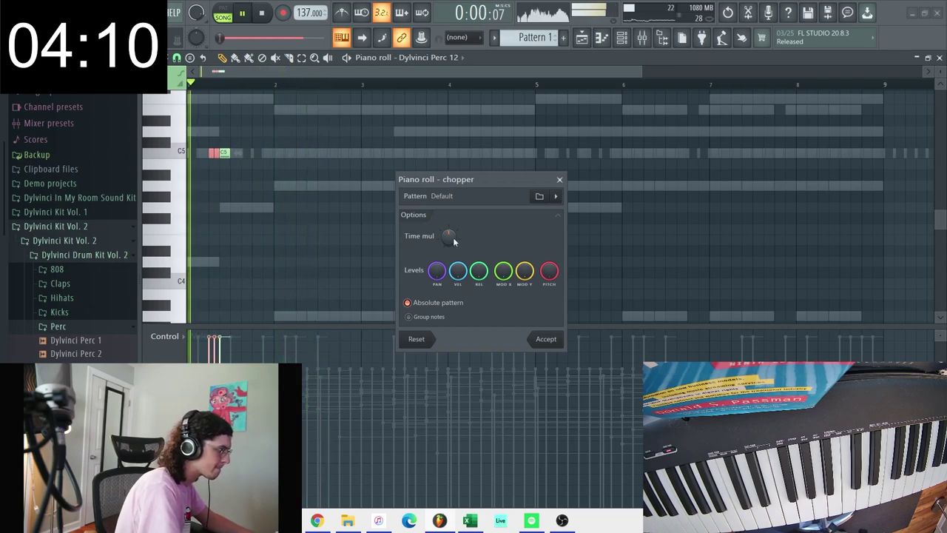
left_click(549, 339)
Step: Add two adjacent C5 notes in bar 3 for Dylvinci Perc 12 and duplicate the bars 1 to 4 pattern into bars 5 to 8
left_click(386, 153)
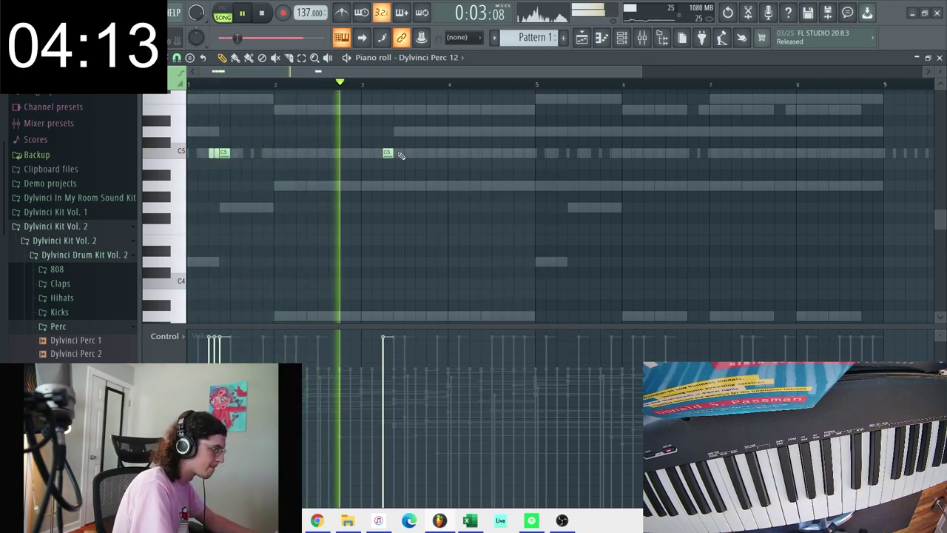
left_click(398, 154)
key("ctrl+b")
key("shift+Right")
key("shift+Right")
key("shift+Right")
key("shift+Right")
key("shift+Right")
key("shift+Right")
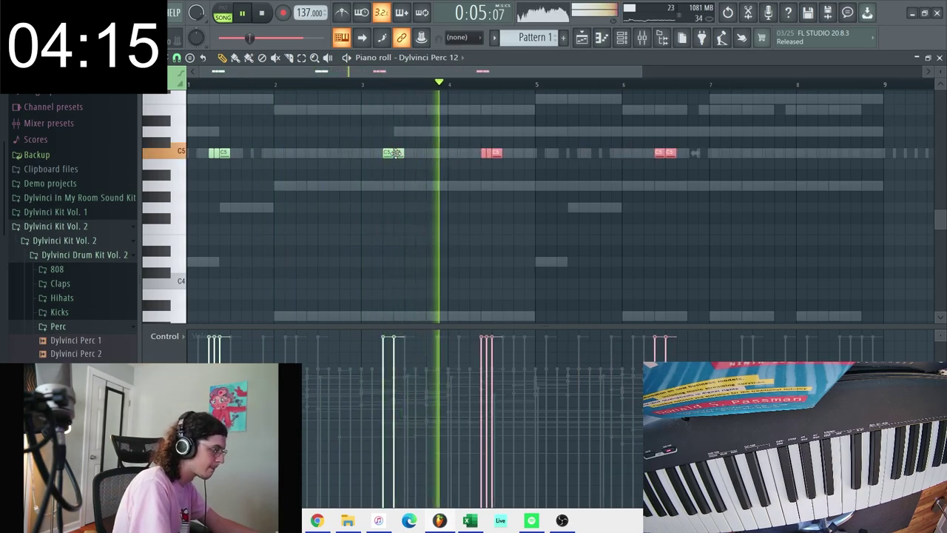
Step: Add the 808 1 sample from Dylvinci Kit Vol. 1's 808 & Bass Sounds folder as a new channel
left_click(625, 39)
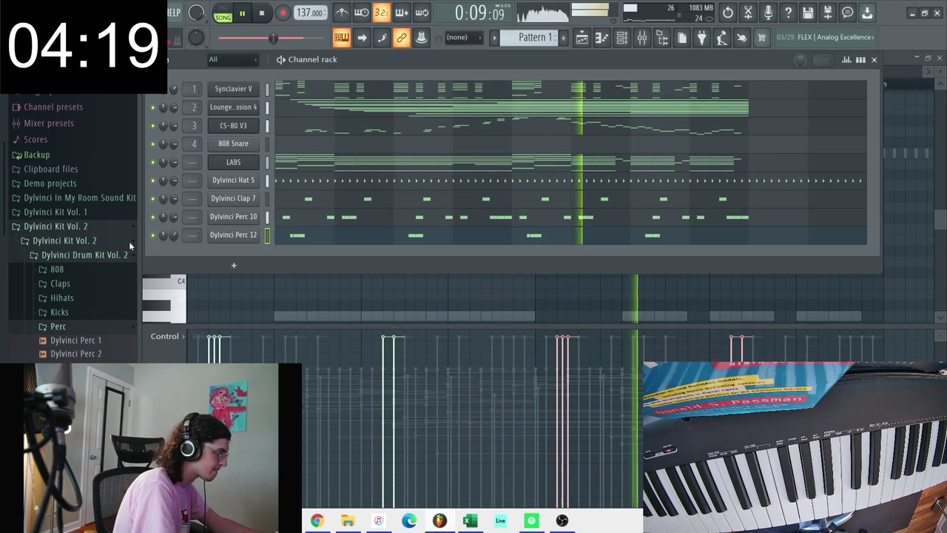
left_click(74, 212)
left_click(73, 258)
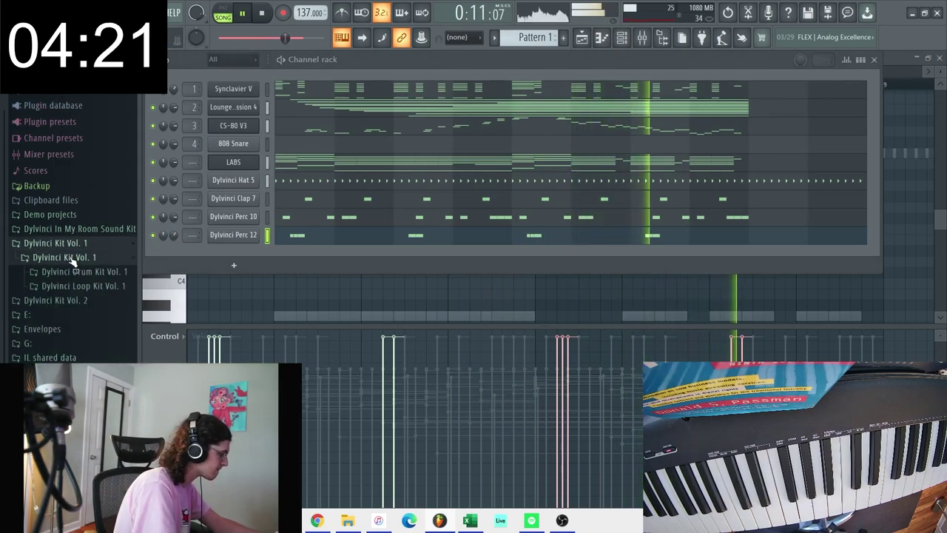
left_click(74, 272)
left_click(76, 286)
left_click_drag(67, 300, 241, 257)
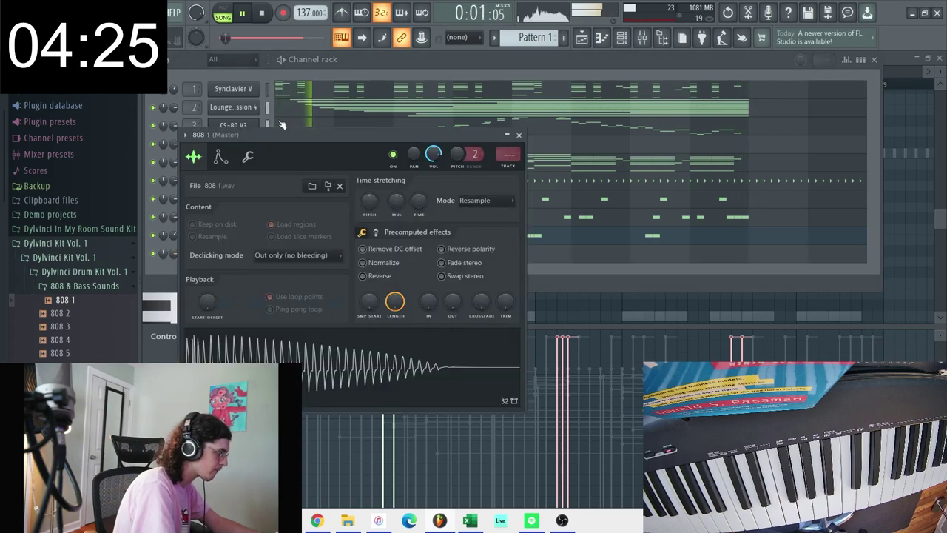
Step: Set the 808 1 channel to cut itself
left_click(344, 67)
right_click(251, 248)
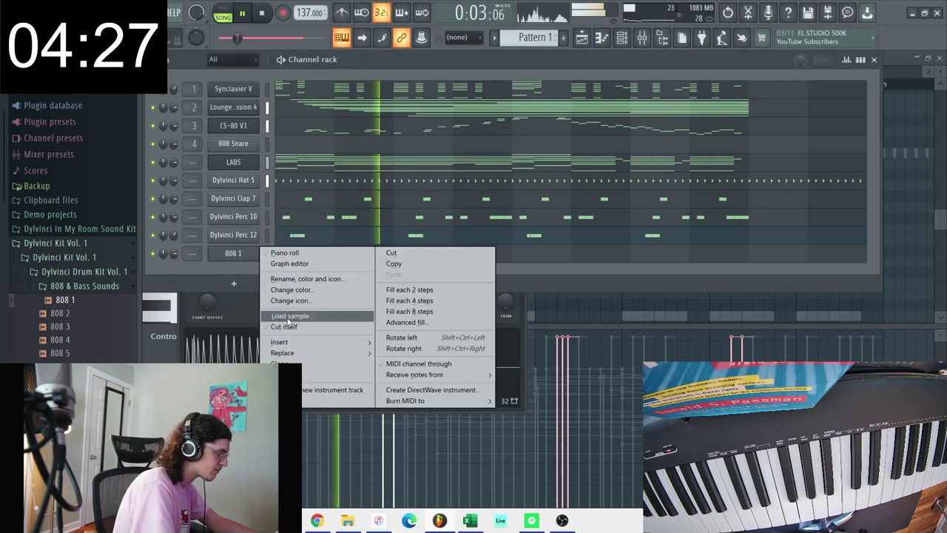
left_click(318, 319)
left_click(659, 67)
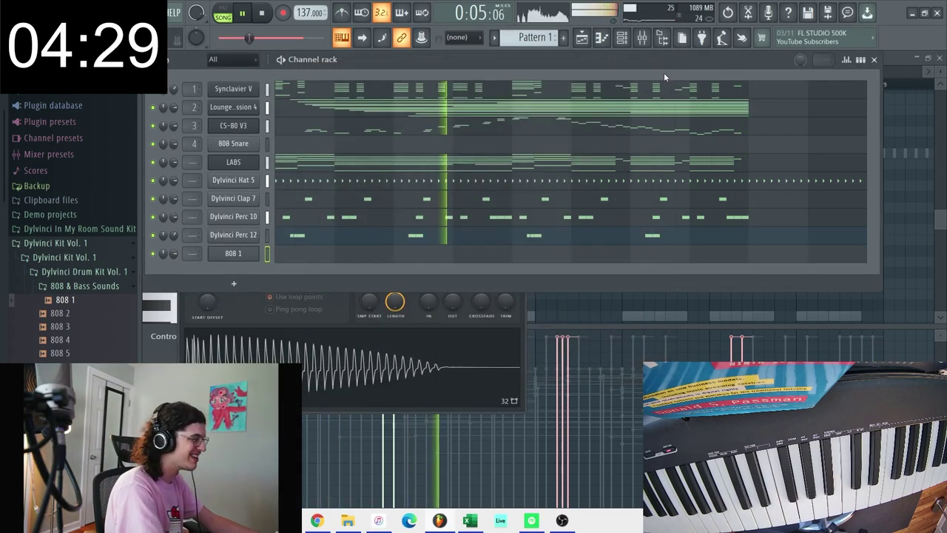
left_click(253, 252)
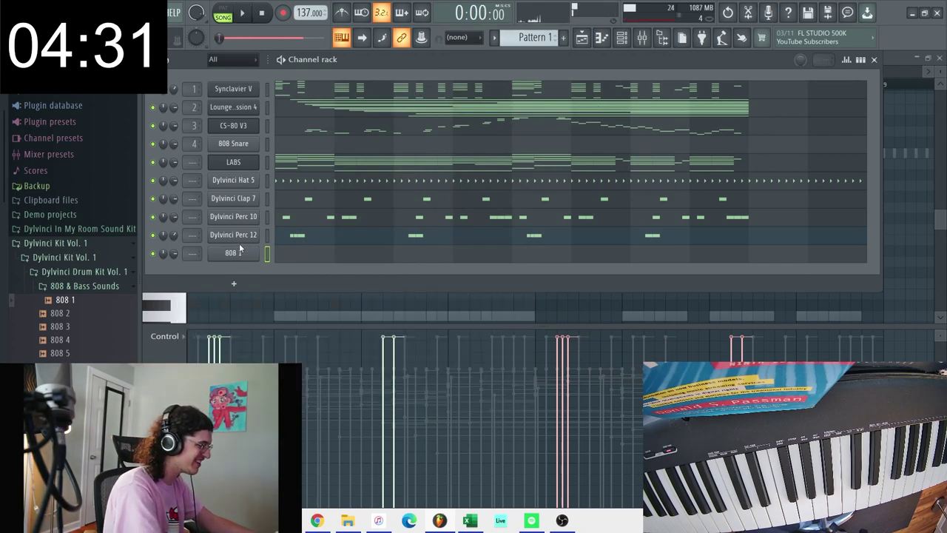
right_click(242, 258)
left_click(276, 329)
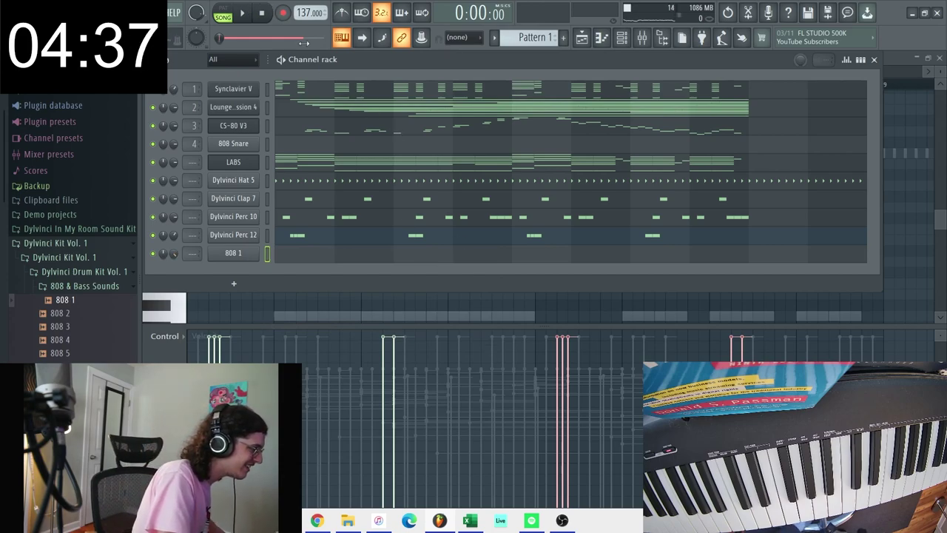
Step: Record a live 808 1 bassline from the MIDI keyboard over Pattern 1 and stop playback
left_click(287, 13)
left_click(468, 324)
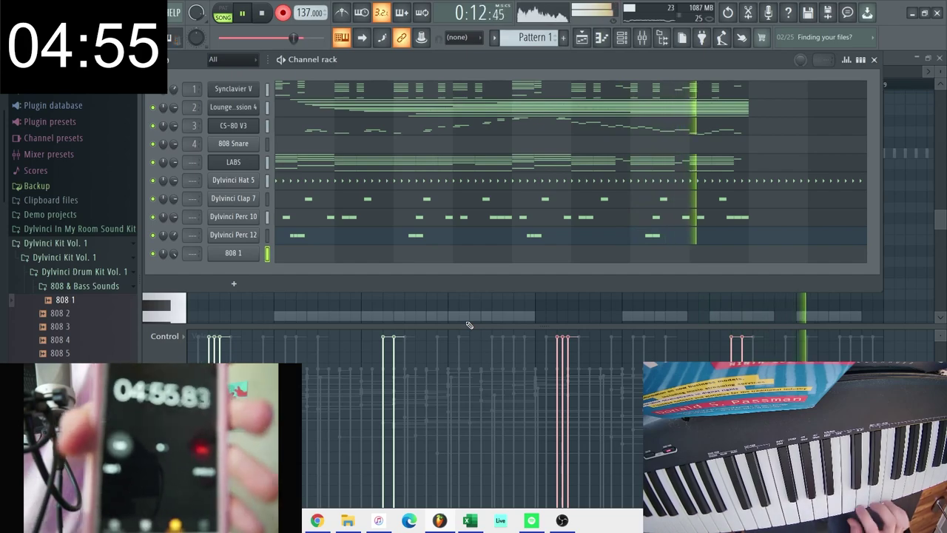
key("space")
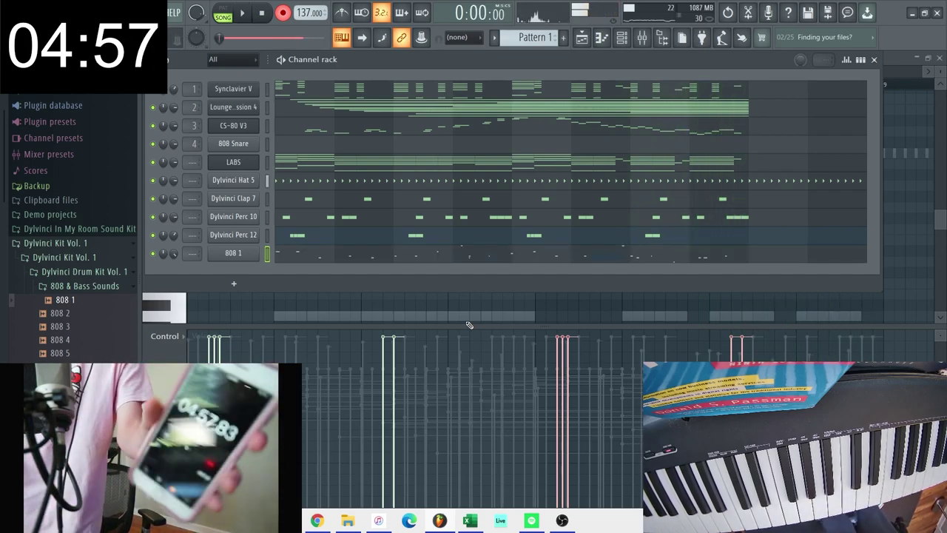